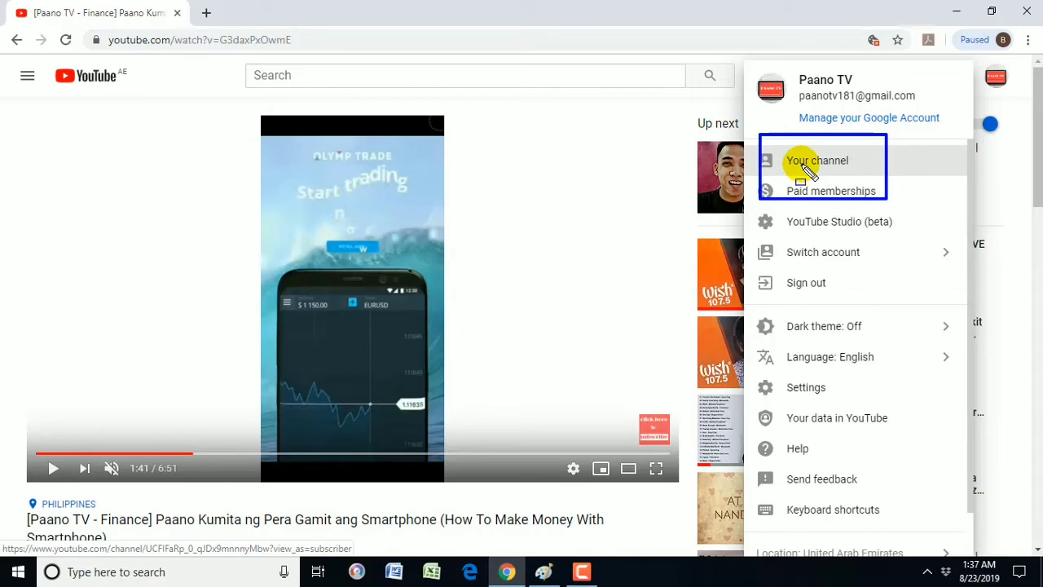
Step: Open your own channel page and go from it to YouTube Studio (beta)
{"action": "left_click", "coordinate": [807, 163]}
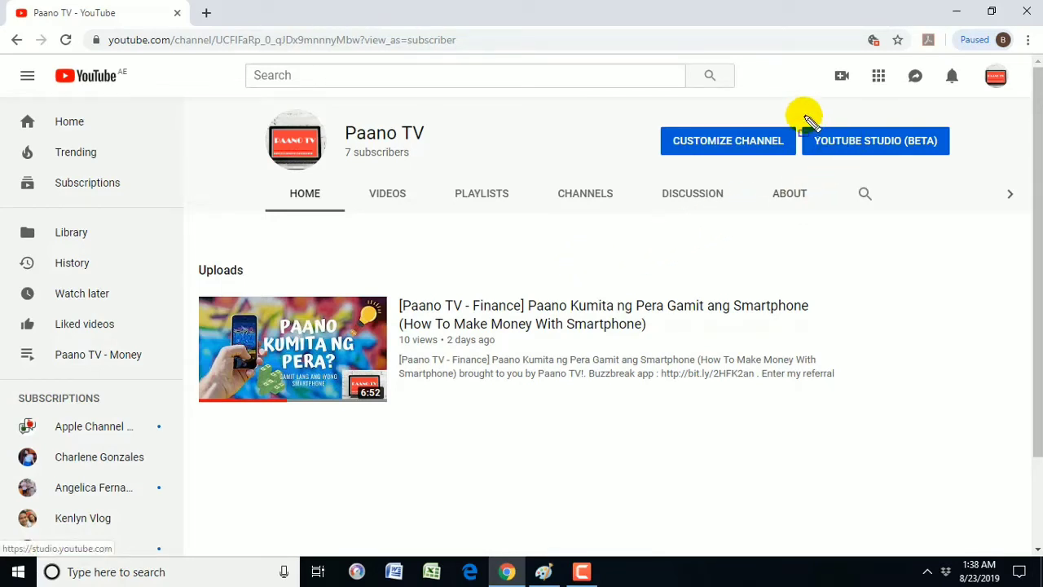
{"action": "mouse_move", "coordinate": [801, 110]}
{"action": "left_mouse_down"}
{"action": "mouse_move", "coordinate": [850, 119]}
{"action": "mouse_move", "coordinate": [923, 167]}
{"action": "mouse_move", "coordinate": [960, 175]}
{"action": "left_mouse_up"}
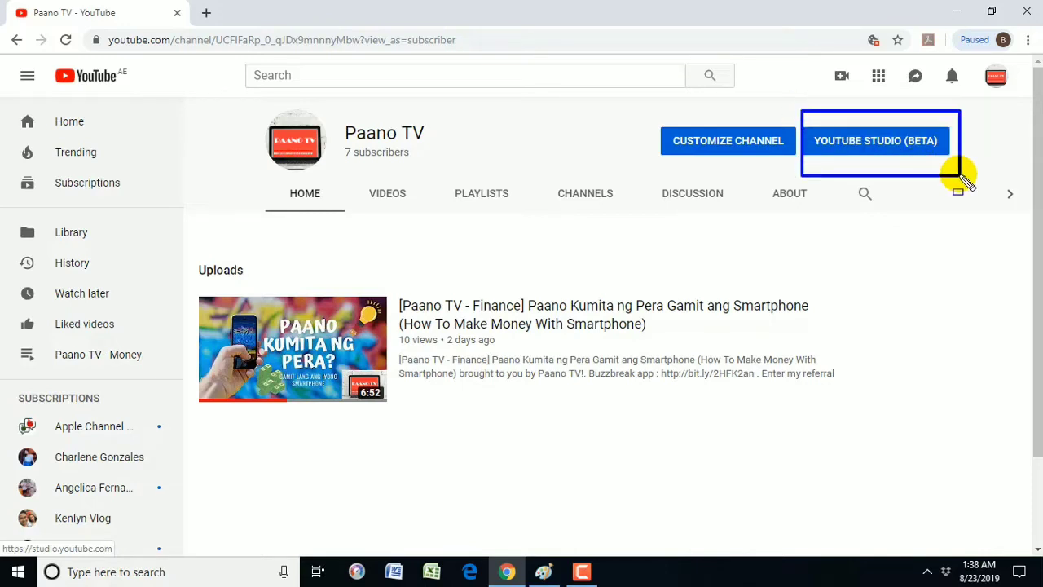
{"action": "key", "text": "Escape"}
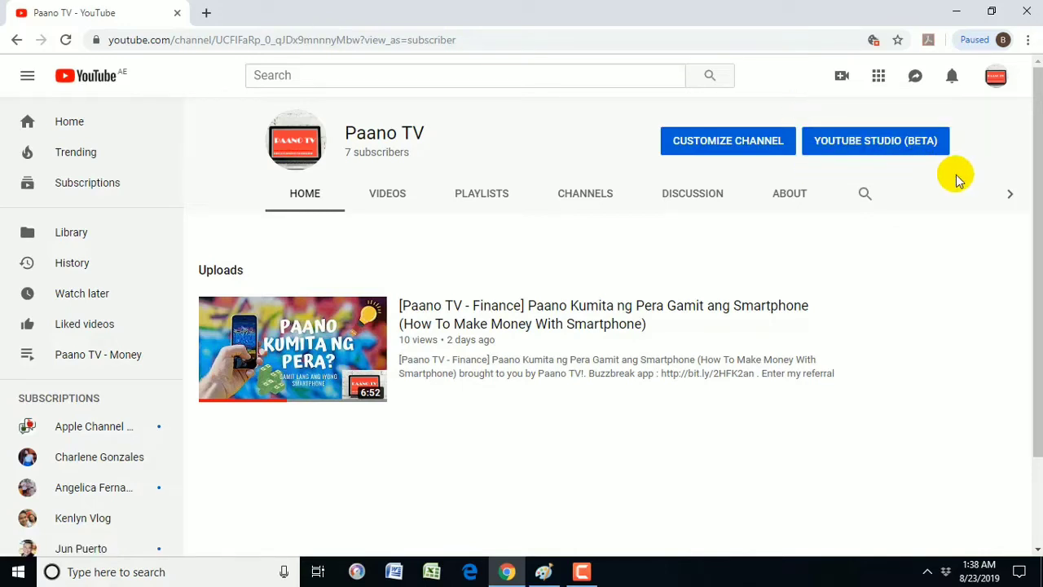
{"action": "left_click", "coordinate": [861, 145]}
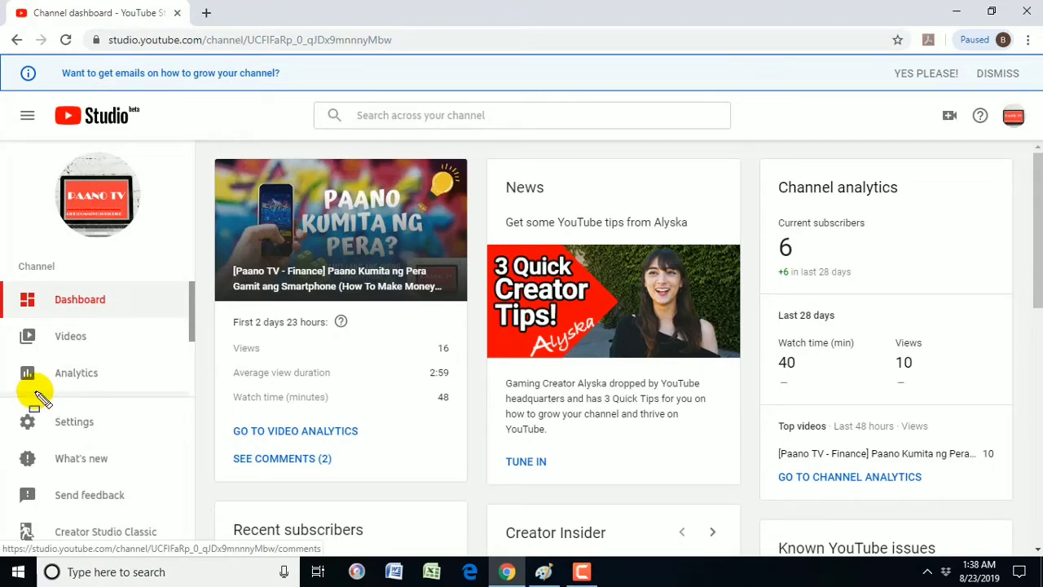
Step: Open the Studio settings and go to the channel's Branding options
{"action": "mouse_move", "coordinate": [14, 377]}
{"action": "left_mouse_down"}
{"action": "mouse_move", "coordinate": [100, 438]}
{"action": "mouse_move", "coordinate": [167, 458]}
{"action": "left_mouse_up"}
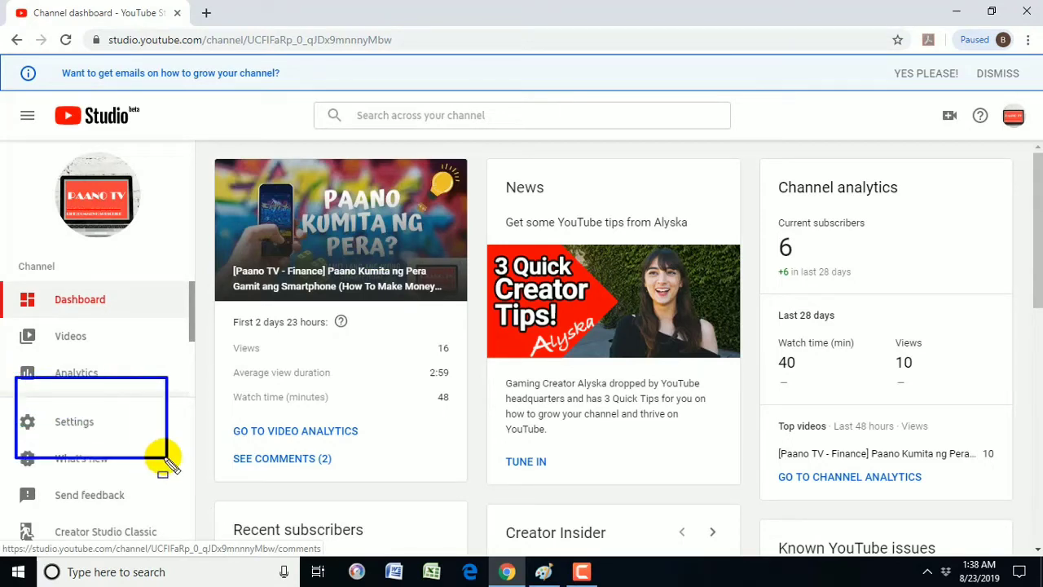
{"action": "key", "text": "Escape"}
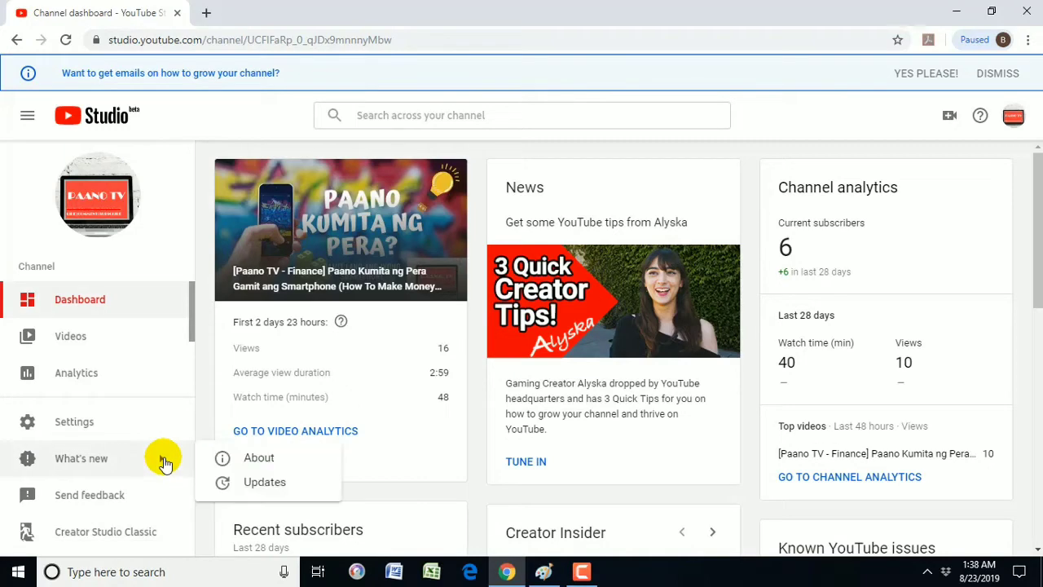
{"action": "left_click", "coordinate": [80, 424]}
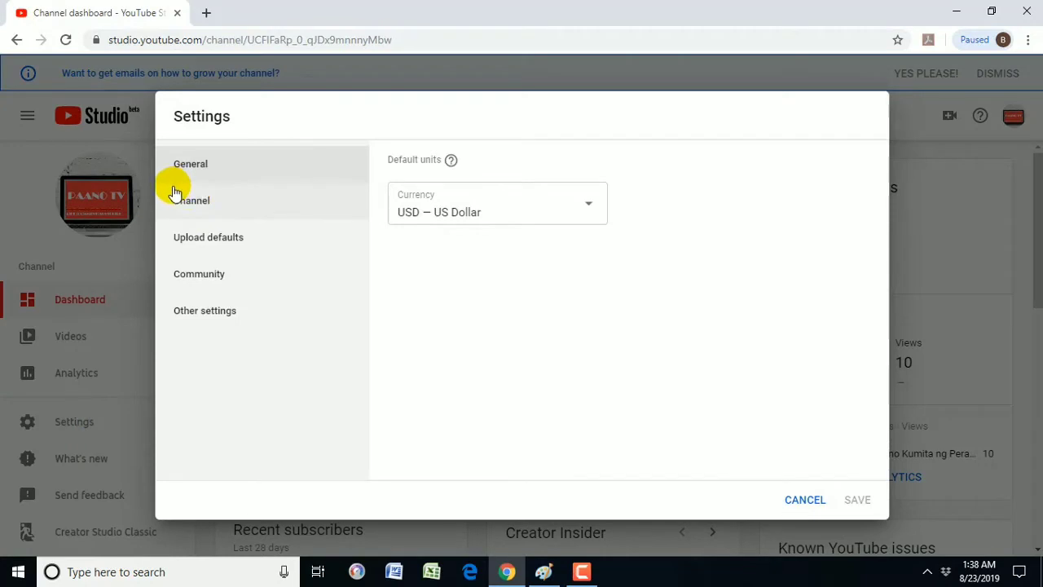
{"action": "key", "text": "ctrl+2"}
{"action": "left_click_drag", "start_coordinate": [168, 180], "coordinate": [271, 235]}
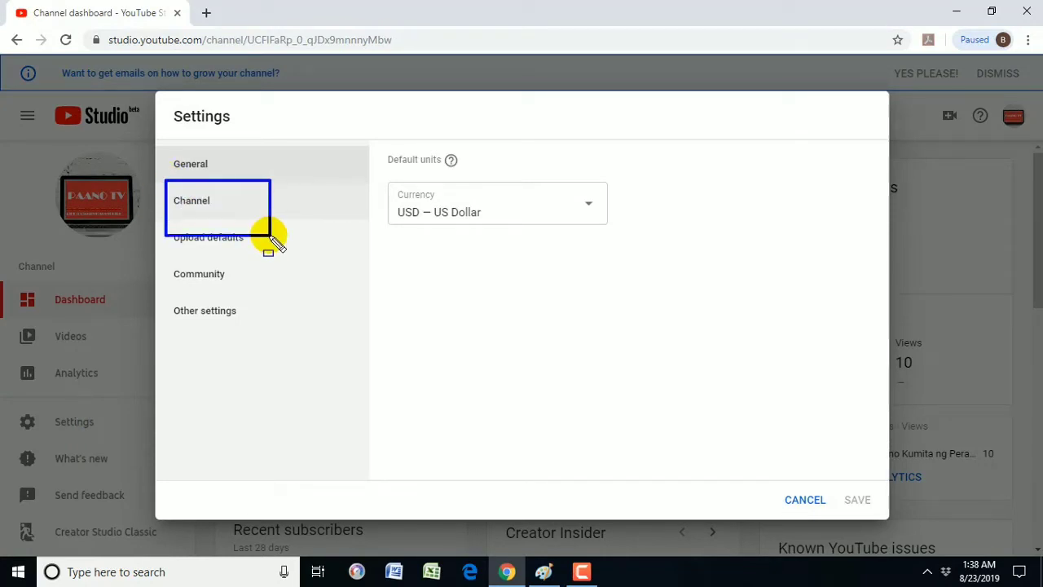
{"action": "left_click", "coordinate": [193, 208]}
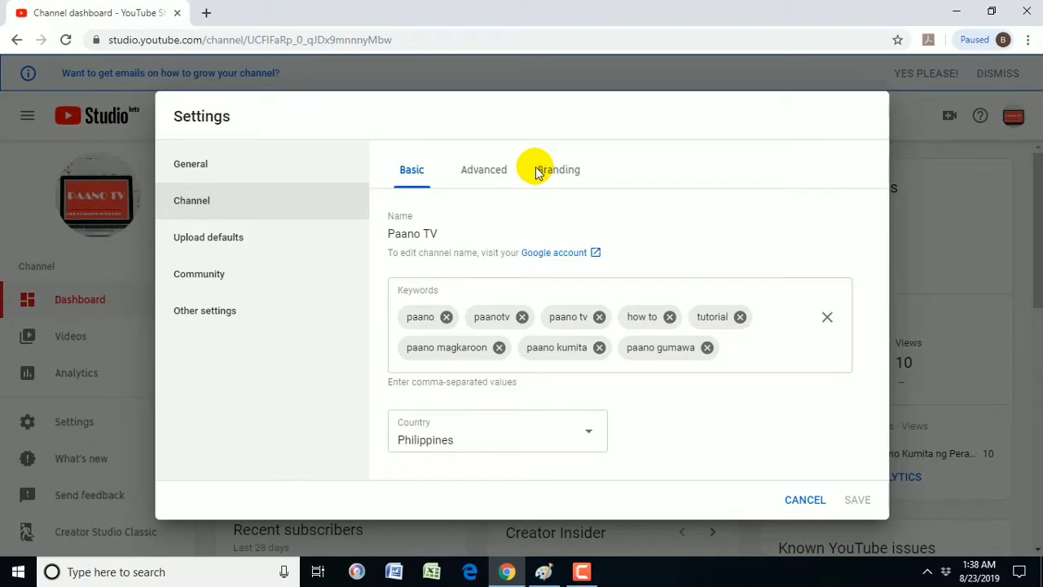
{"action": "left_click_drag", "start_coordinate": [519, 143], "coordinate": [608, 199]}
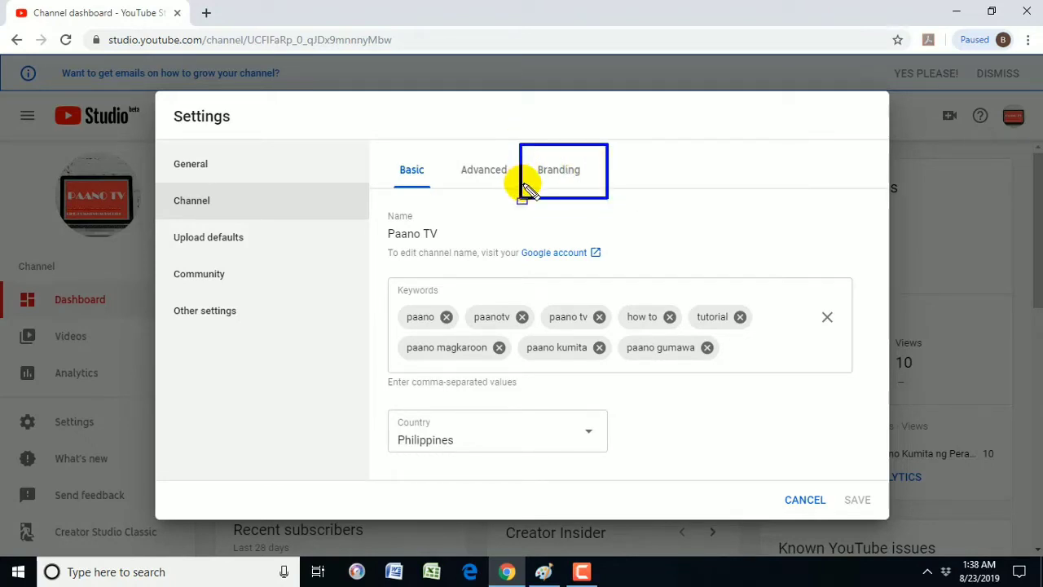
{"action": "left_click", "coordinate": [559, 171]}
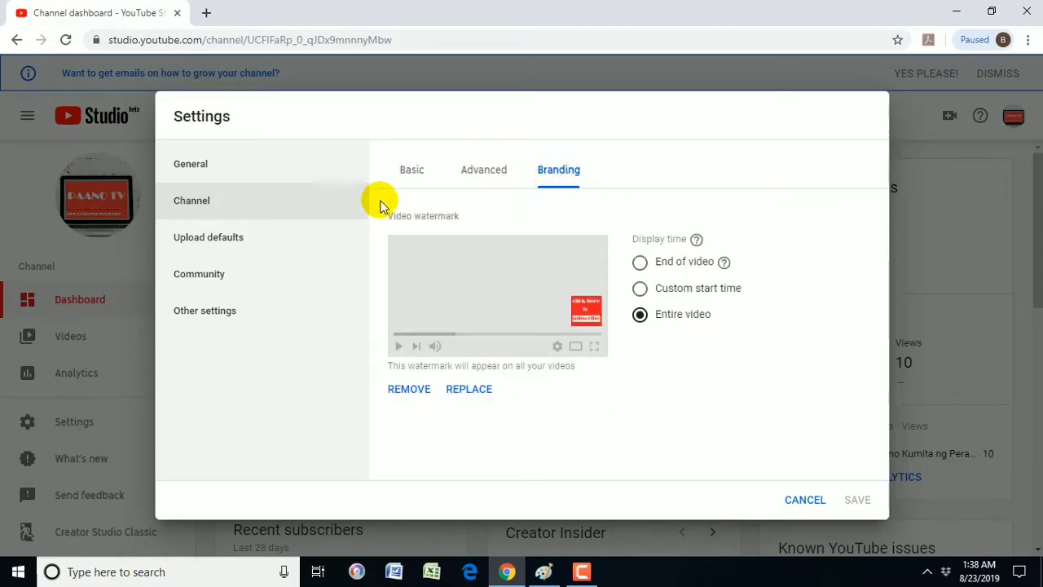
Step: Remove the channel's existing video watermark
{"action": "left_click_drag", "start_coordinate": [379, 201], "coordinate": [479, 233]}
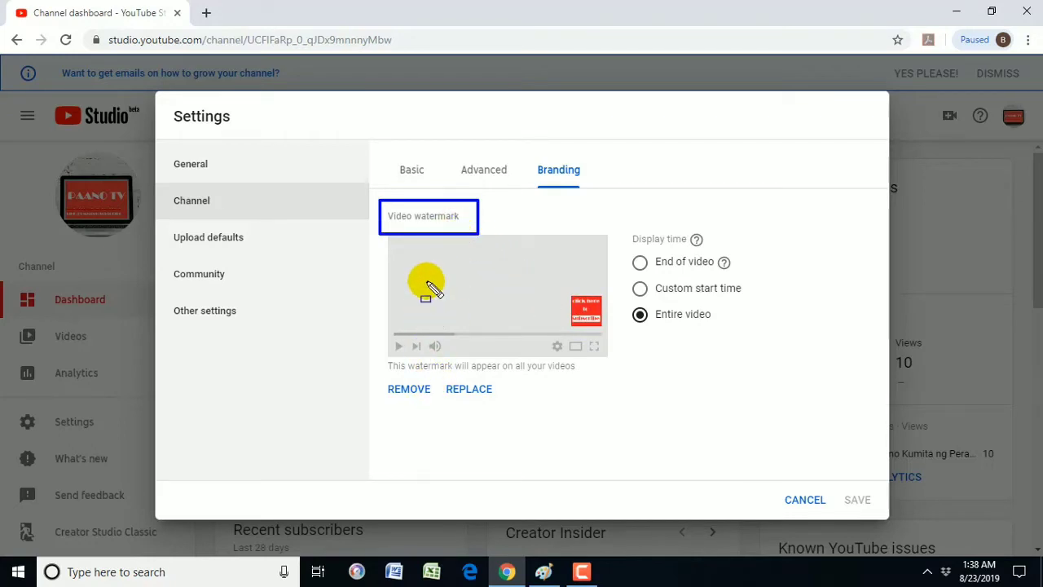
{"action": "left_click", "coordinate": [422, 393]}
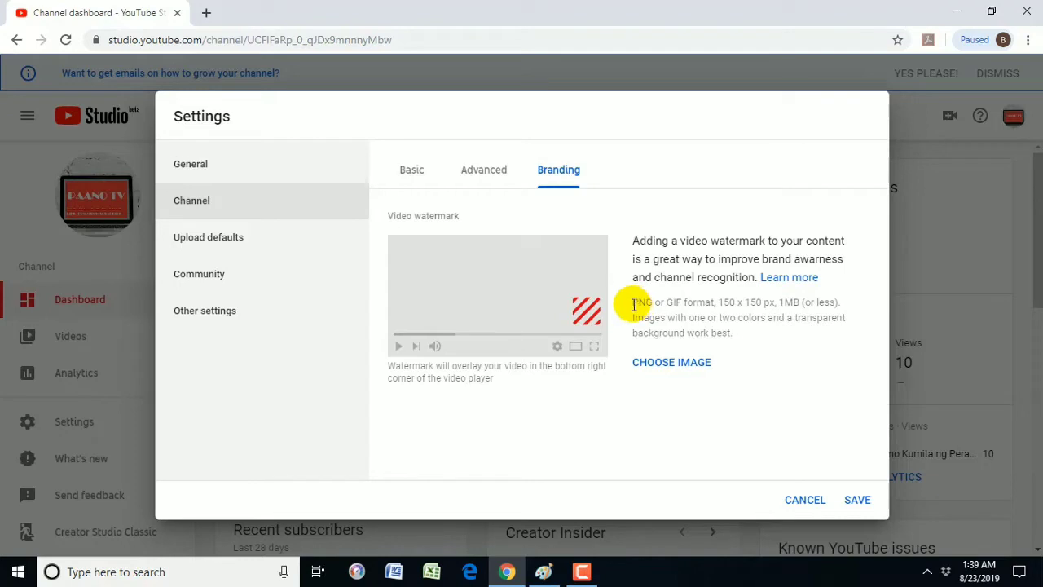
Step: Read the format, pixel dimension and file size requirements for the watermark image
{"action": "left_click_drag", "start_coordinate": [635, 305], "coordinate": [728, 303]}
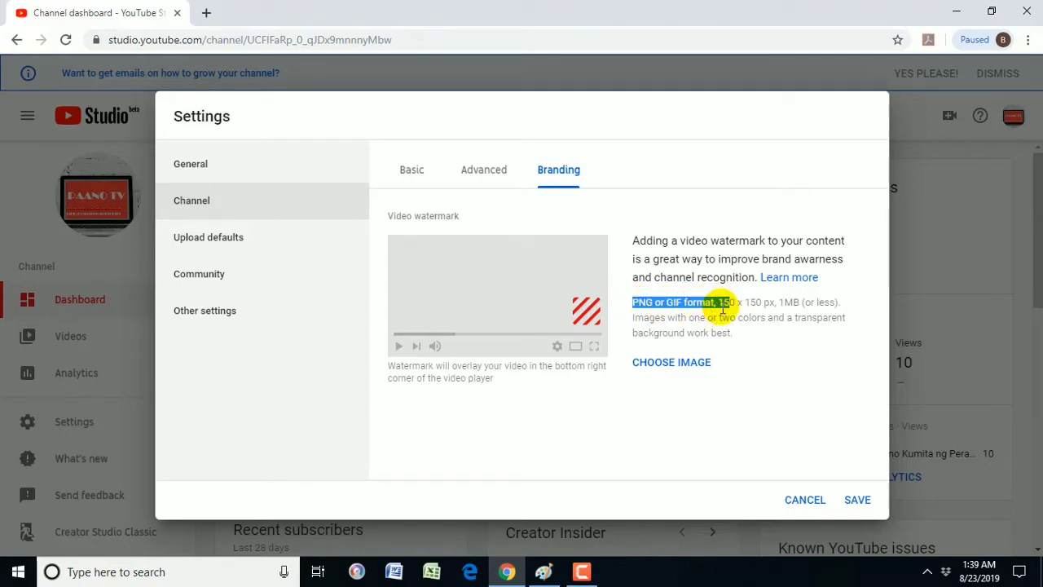
{"action": "left_click", "coordinate": [722, 302]}
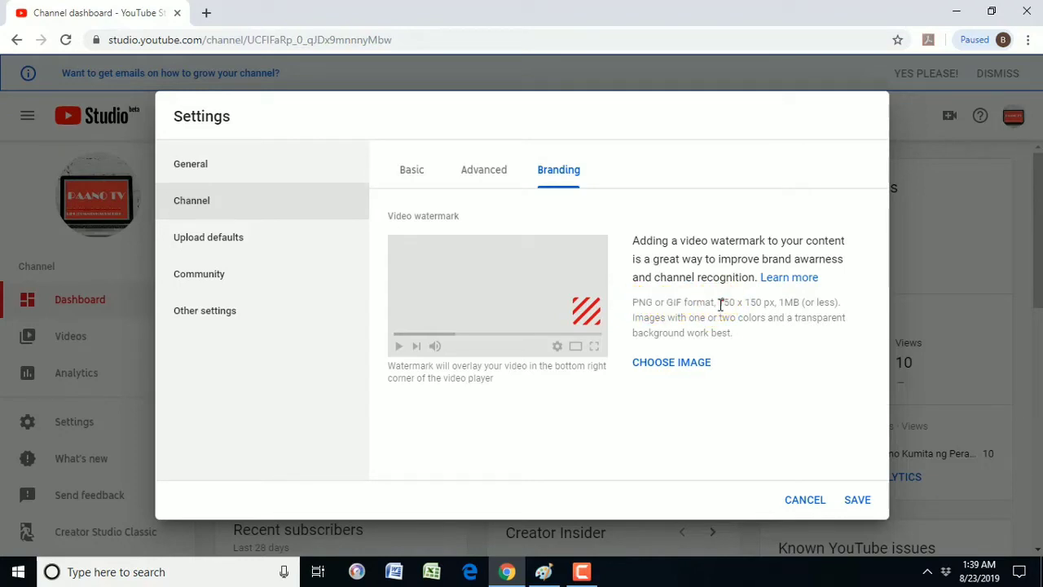
{"action": "double_click", "coordinate": [769, 302]}
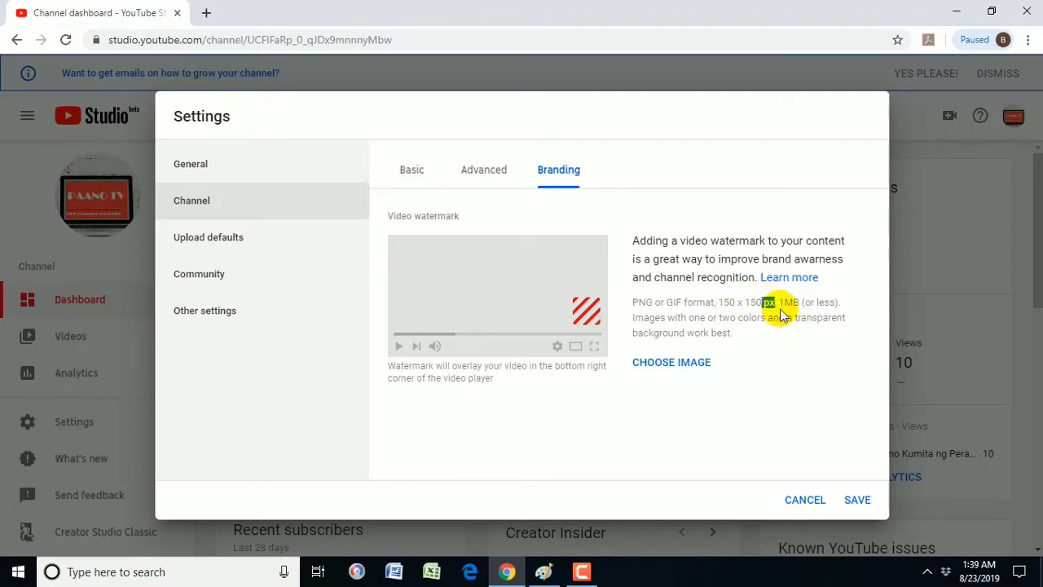
{"action": "left_click_drag", "start_coordinate": [777, 303], "coordinate": [833, 301]}
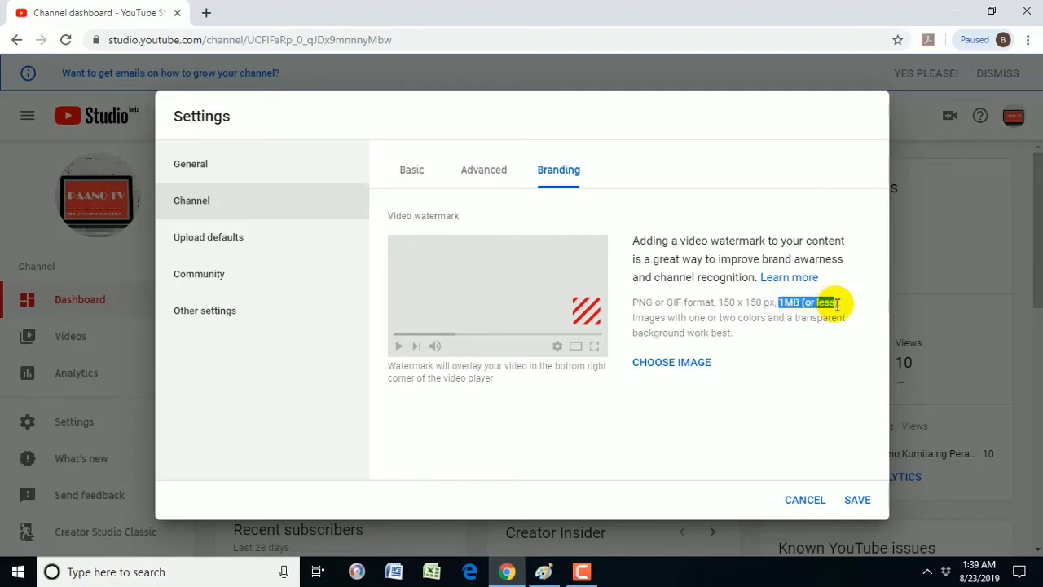
{"action": "left_click", "coordinate": [780, 348]}
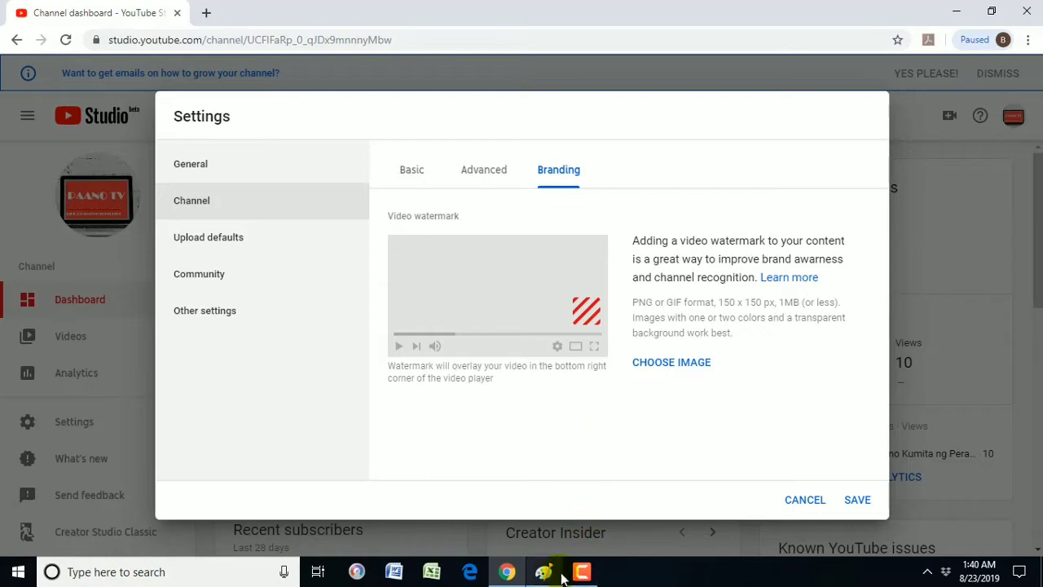
Step: Switch to Paint and enlarge the blank canvas to about 558 × 401 px
{"action": "mouse_move", "coordinate": [546, 576]}
{"action": "left_click", "coordinate": [545, 574]}
{"action": "left_click", "coordinate": [544, 574]}
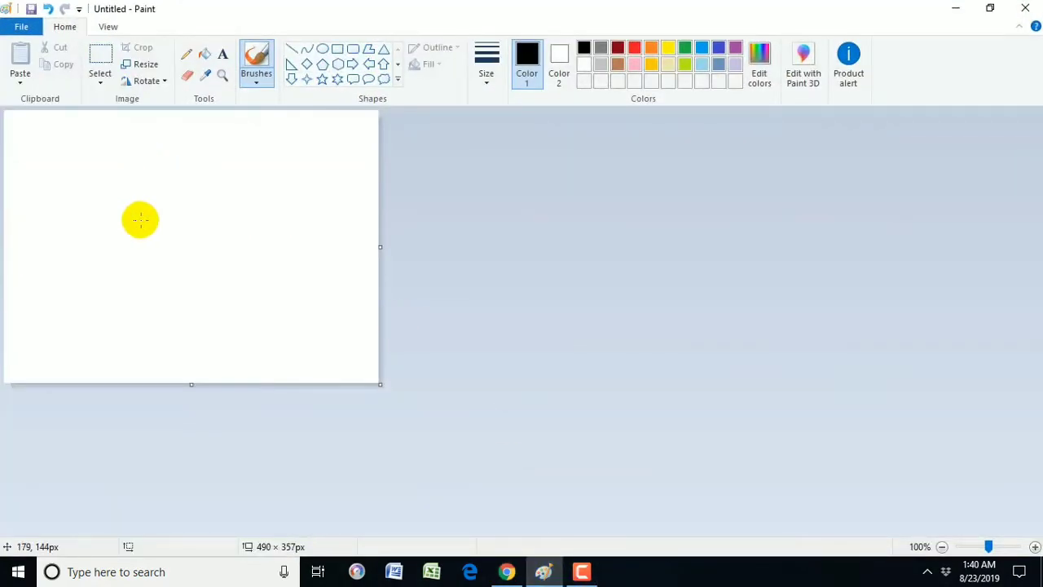
{"action": "left_click", "coordinate": [509, 573]}
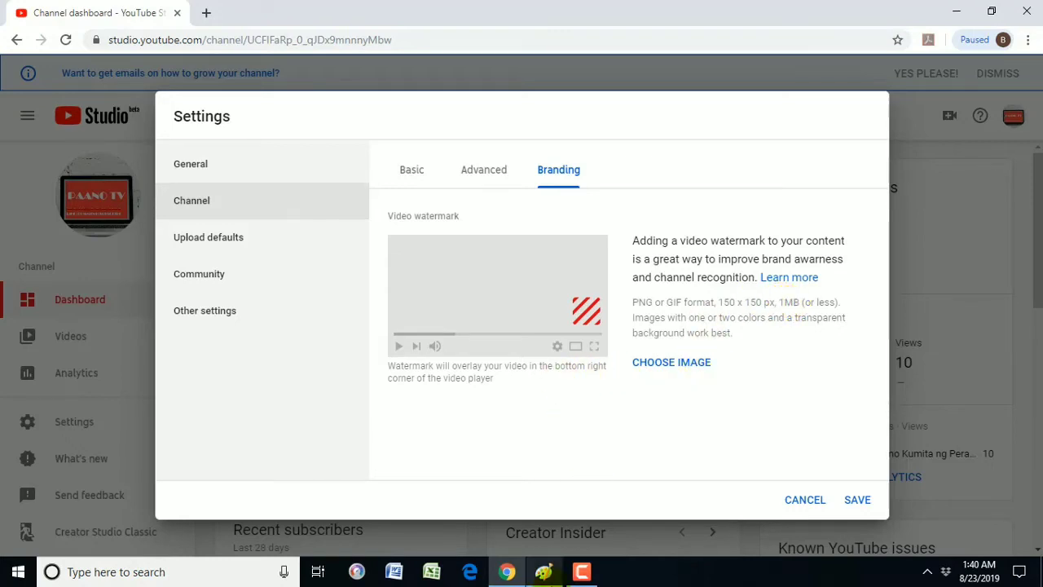
{"action": "left_click", "coordinate": [544, 574]}
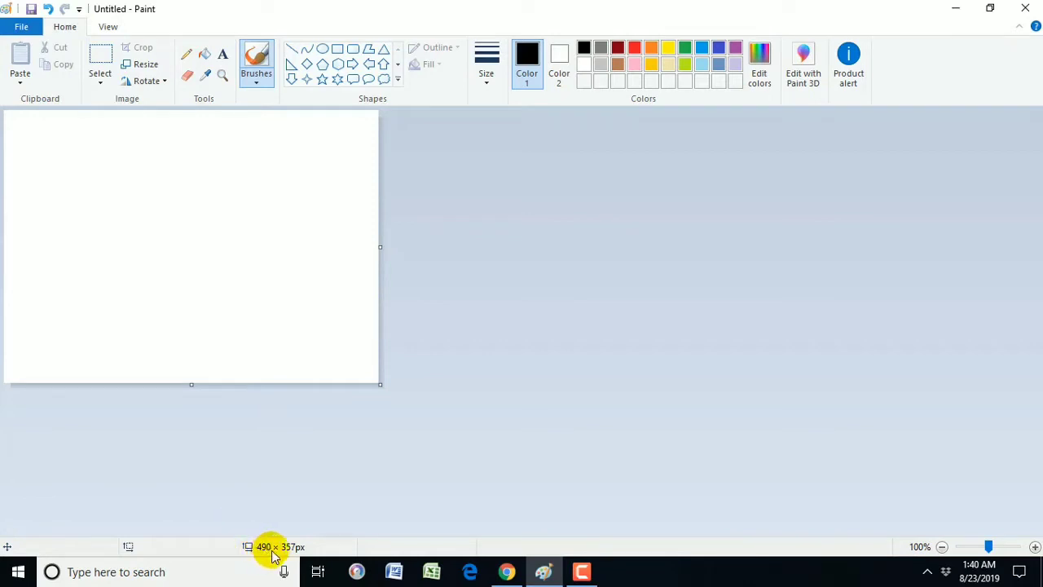
{"action": "left_click_drag", "start_coordinate": [193, 387], "coordinate": [196, 419]}
{"action": "left_click_drag", "start_coordinate": [380, 263], "coordinate": [432, 264]}
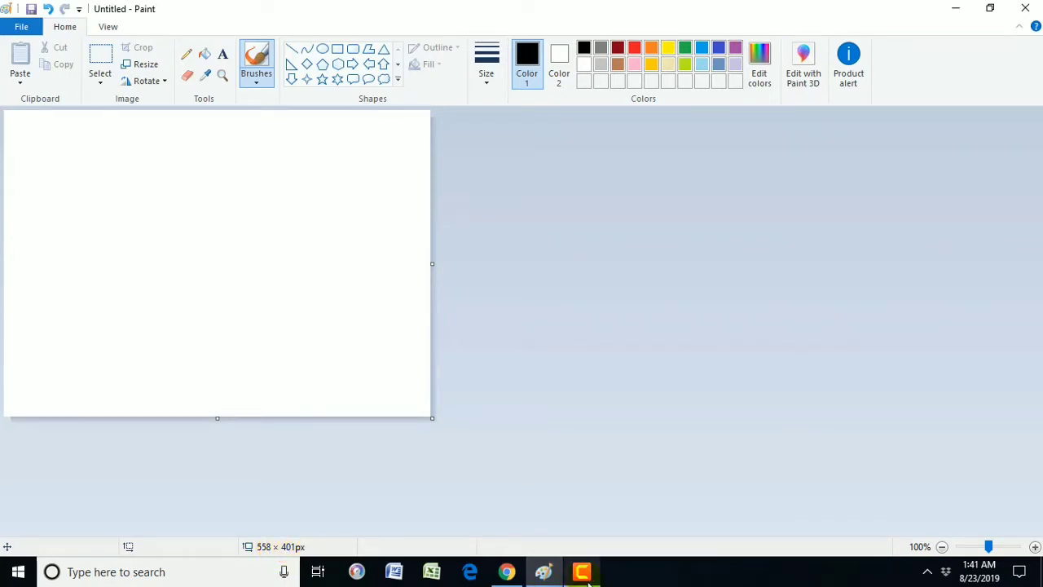
Step: Switch to Chrome to check the watermark's required pixel dimensions, and return to Paint
{"action": "mouse_move", "coordinate": [589, 577]}
{"action": "left_click", "coordinate": [507, 572]}
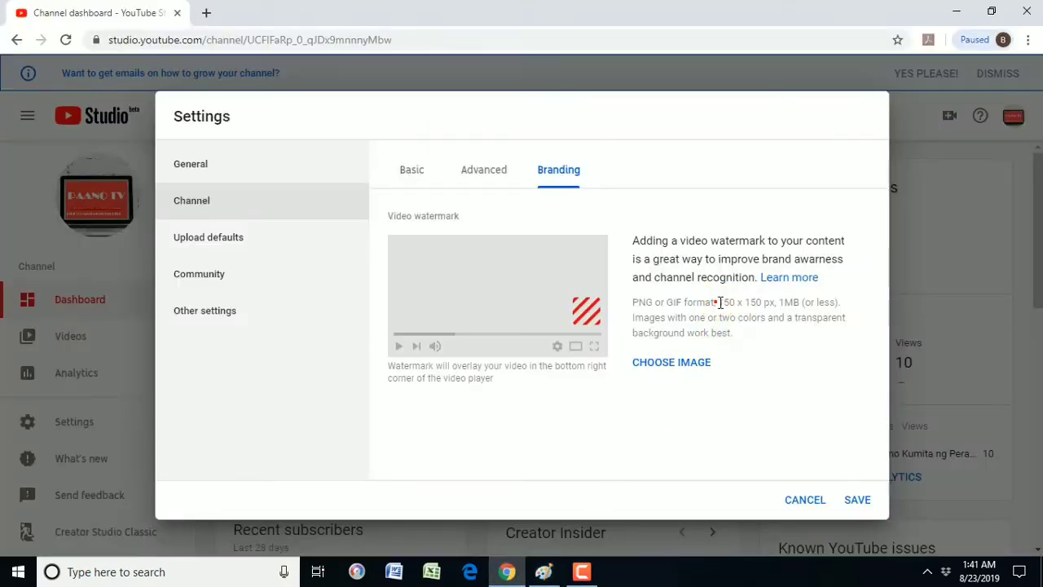
{"action": "left_click_drag", "start_coordinate": [718, 303], "coordinate": [776, 302]}
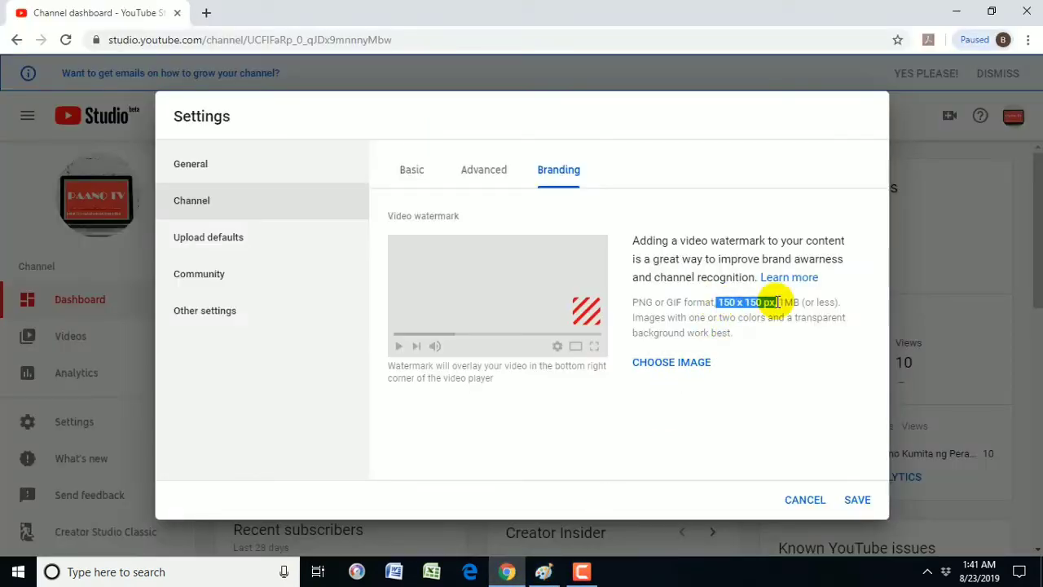
{"action": "left_click", "coordinate": [545, 573]}
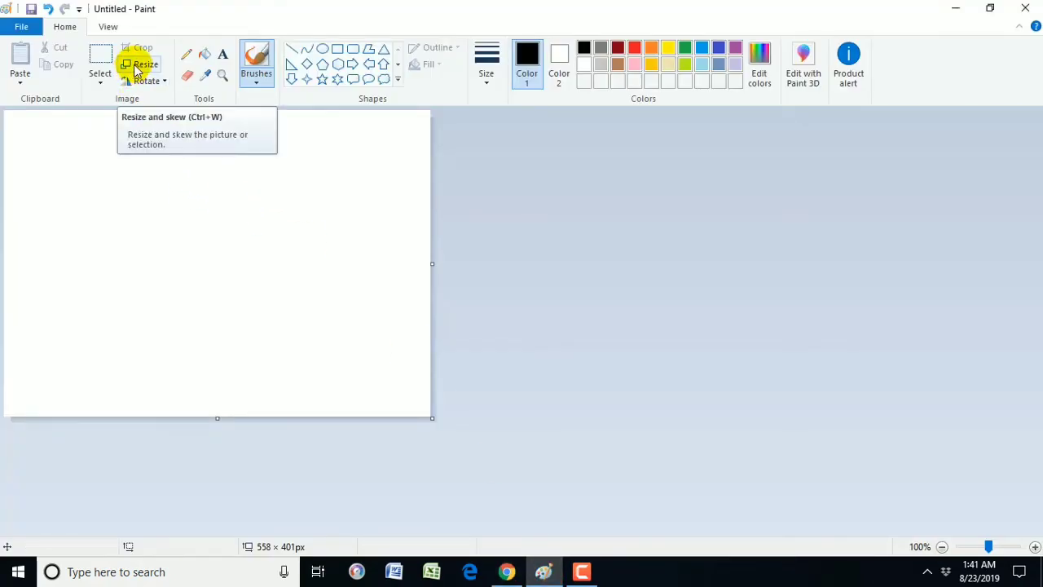
Step: Start resizing the canvas by pixels and set the horizontal size to 150
{"action": "left_click_drag", "start_coordinate": [110, 49], "coordinate": [172, 79]}
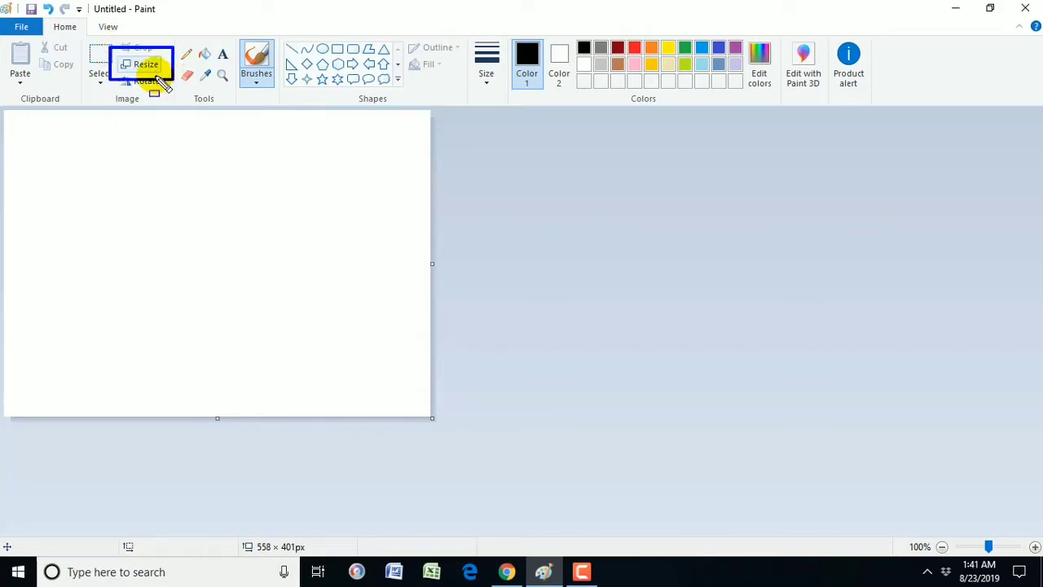
{"action": "left_click", "coordinate": [147, 70]}
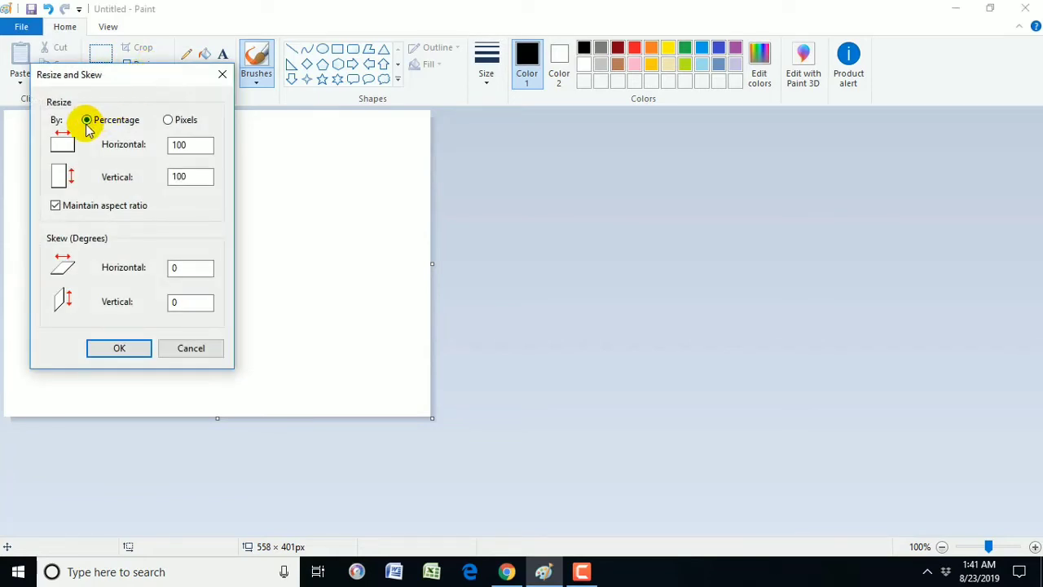
{"action": "left_click", "coordinate": [167, 121]}
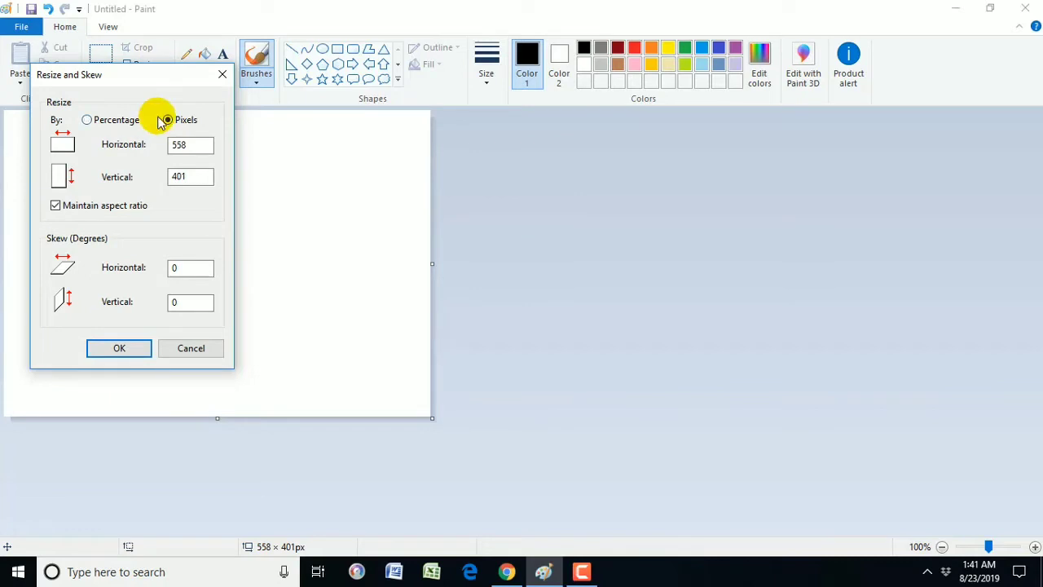
{"action": "left_click_drag", "start_coordinate": [144, 101], "coordinate": [209, 138]}
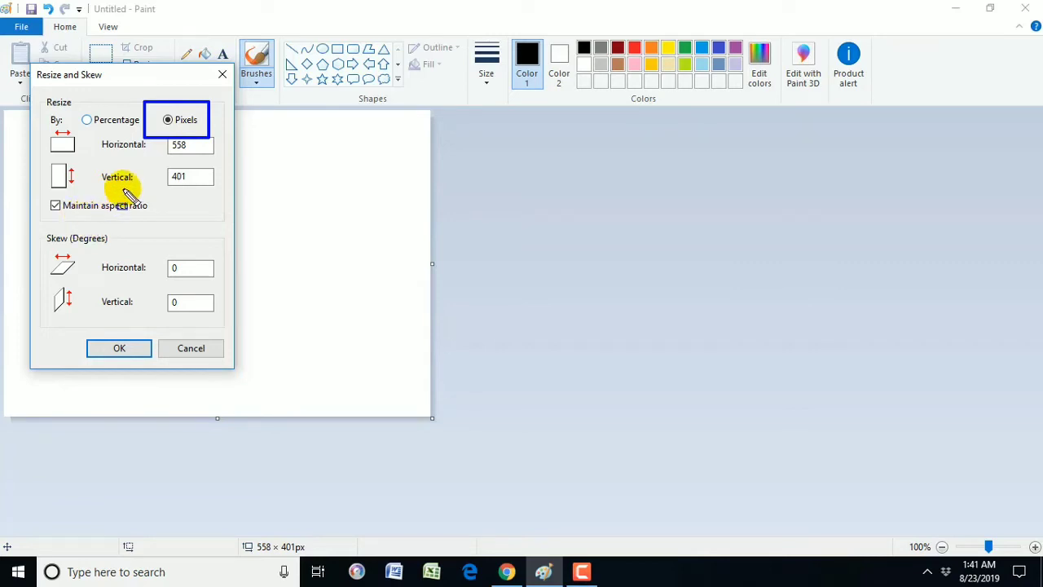
{"action": "left_click", "coordinate": [56, 206]}
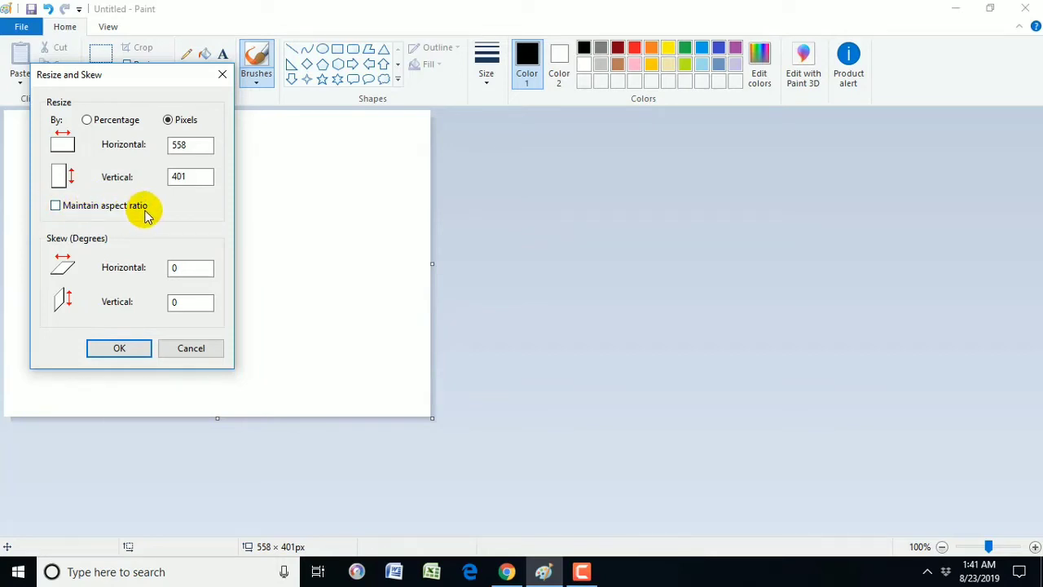
{"action": "left_click", "coordinate": [56, 206]}
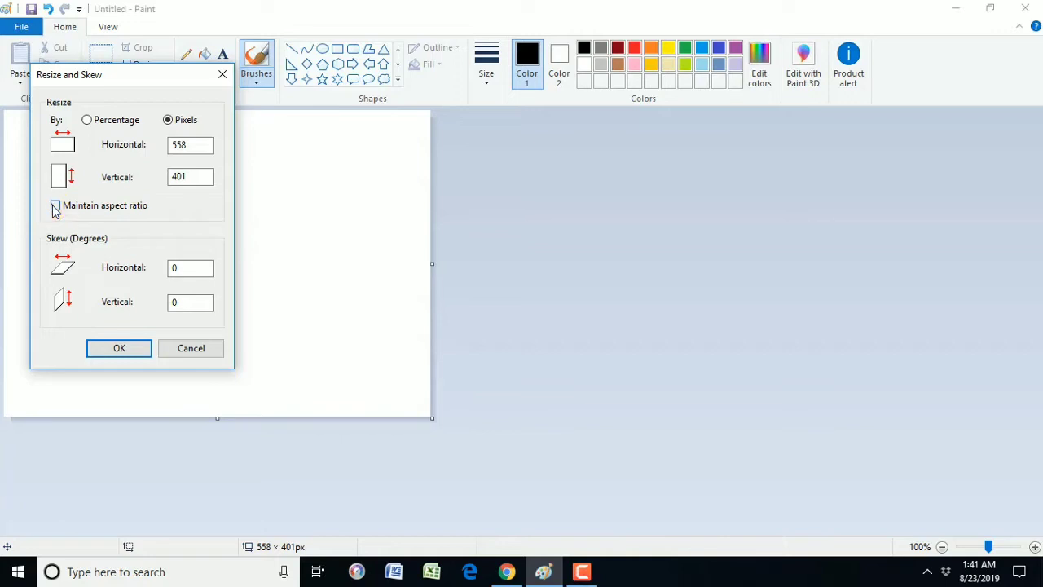
{"action": "left_click", "coordinate": [200, 146]}
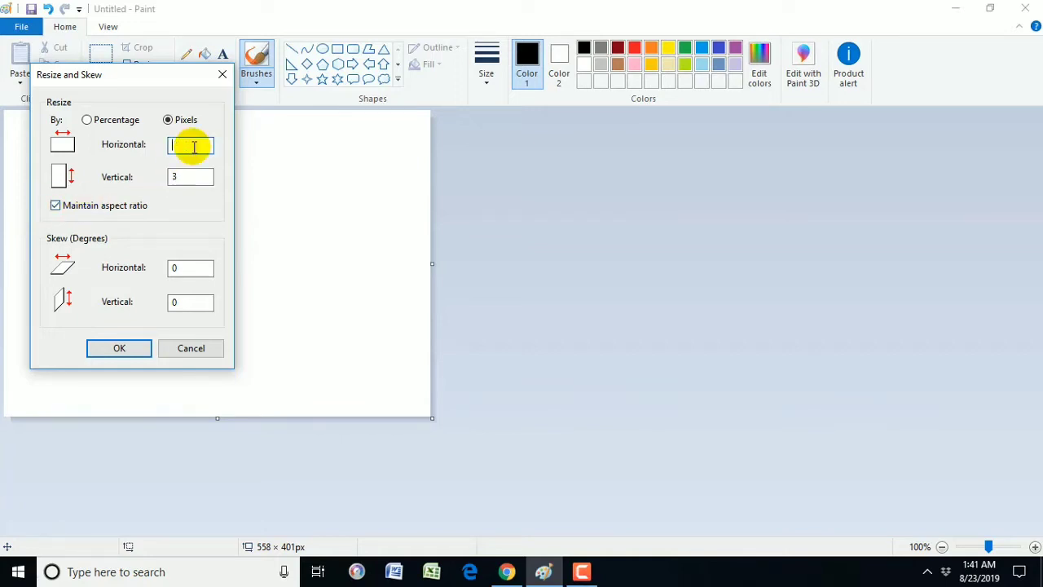
{"action": "type", "text": "150"}
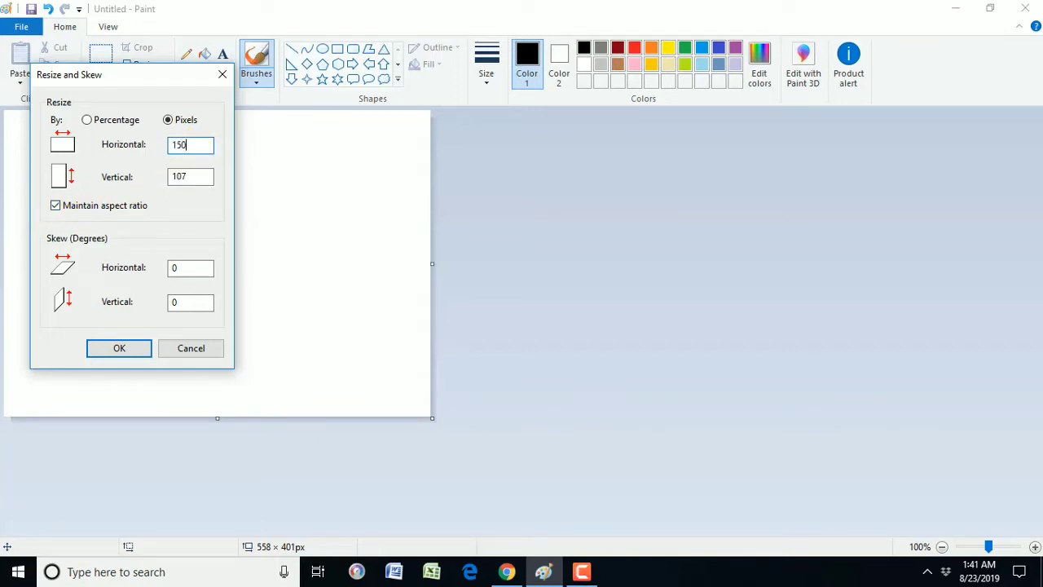
Step: Turn off Maintain aspect ratio and resize the canvas to 150 × 150 pixels
{"action": "left_click", "coordinate": [187, 178]}
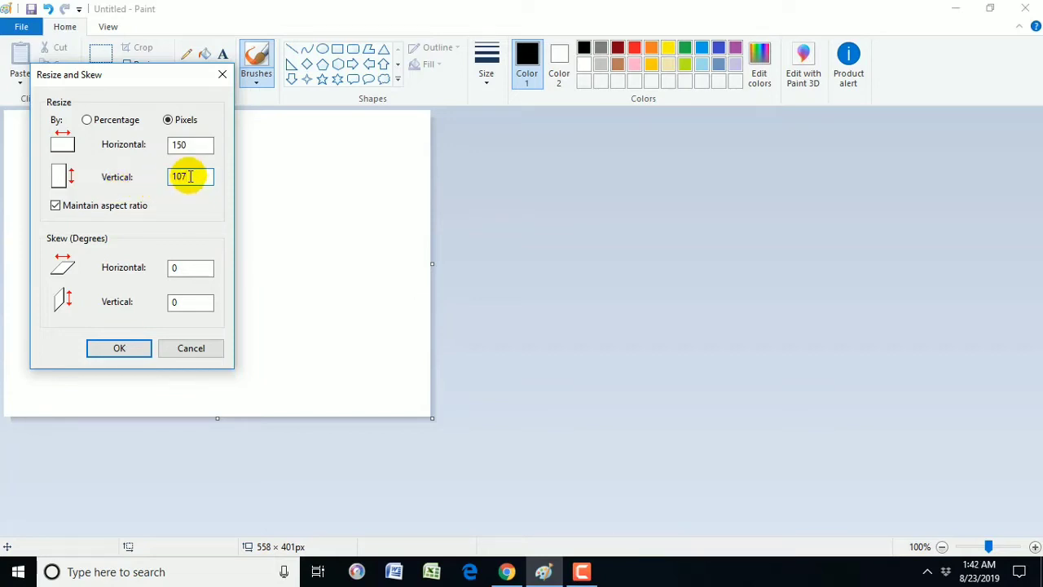
{"action": "left_click", "coordinate": [188, 176]}
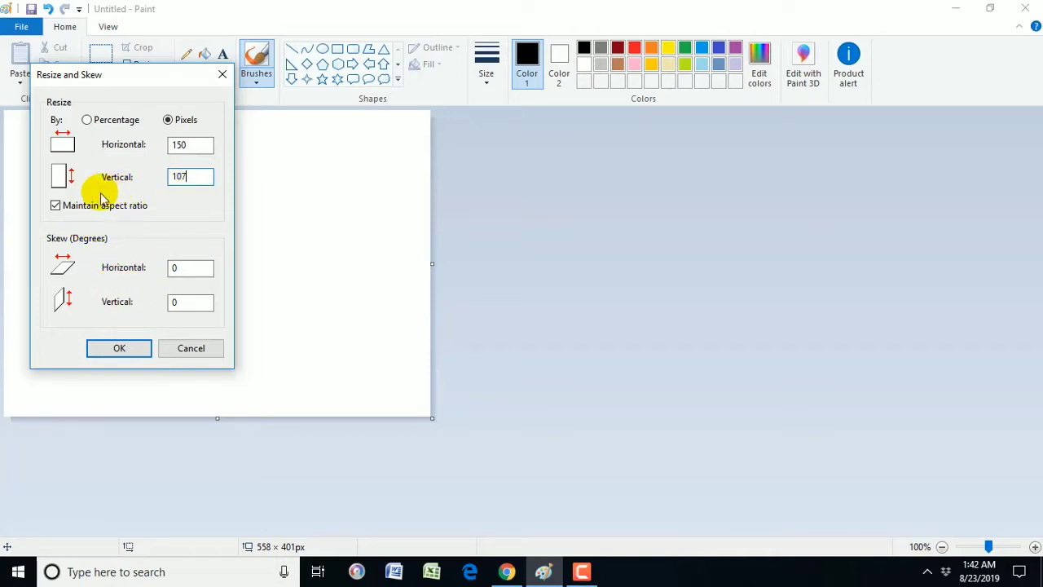
{"action": "left_click", "coordinate": [56, 206]}
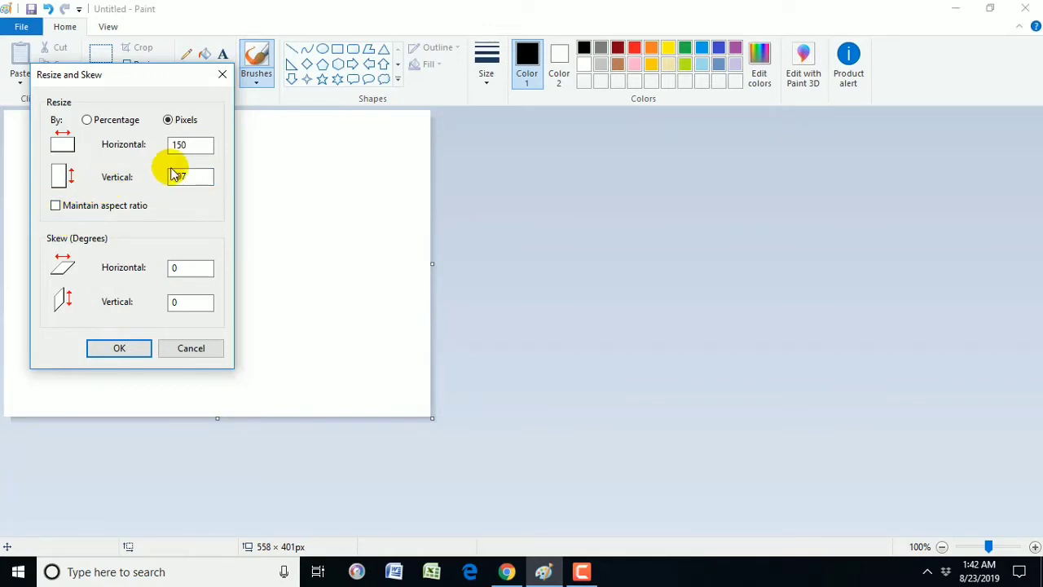
{"action": "left_click", "coordinate": [200, 145]}
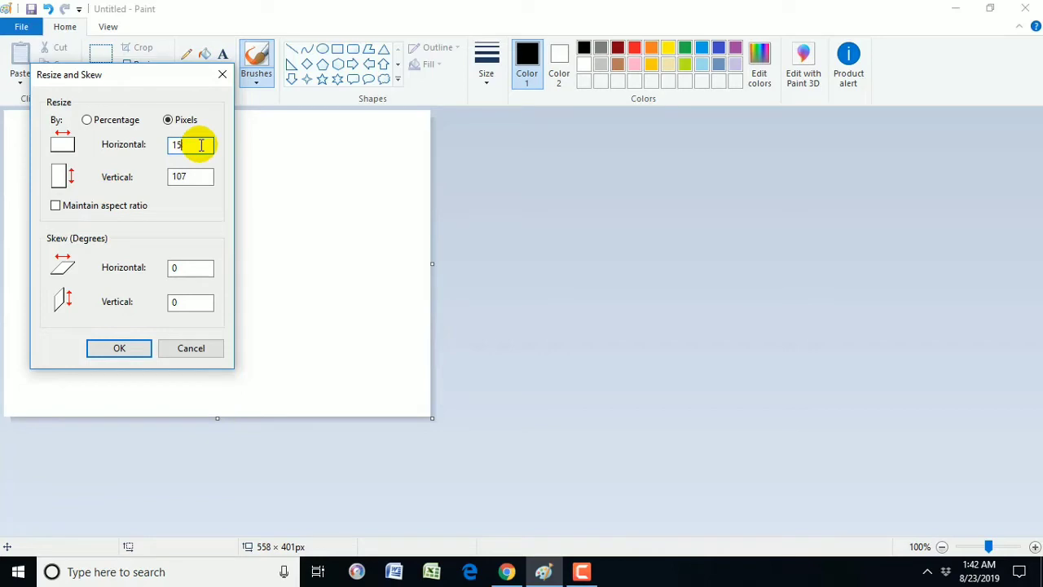
{"action": "type", "text": "1"}
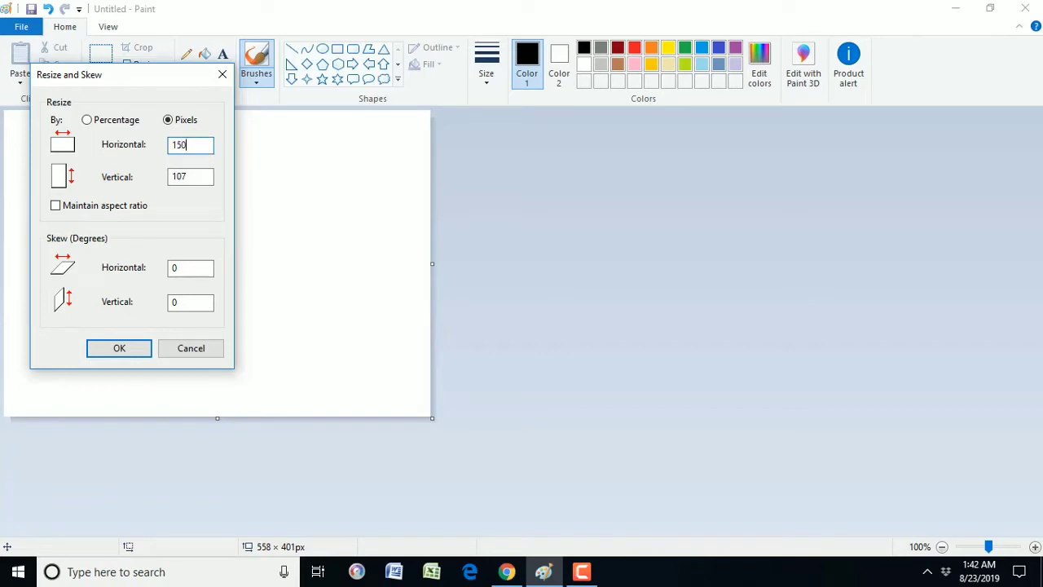
{"action": "left_click", "coordinate": [196, 169]}
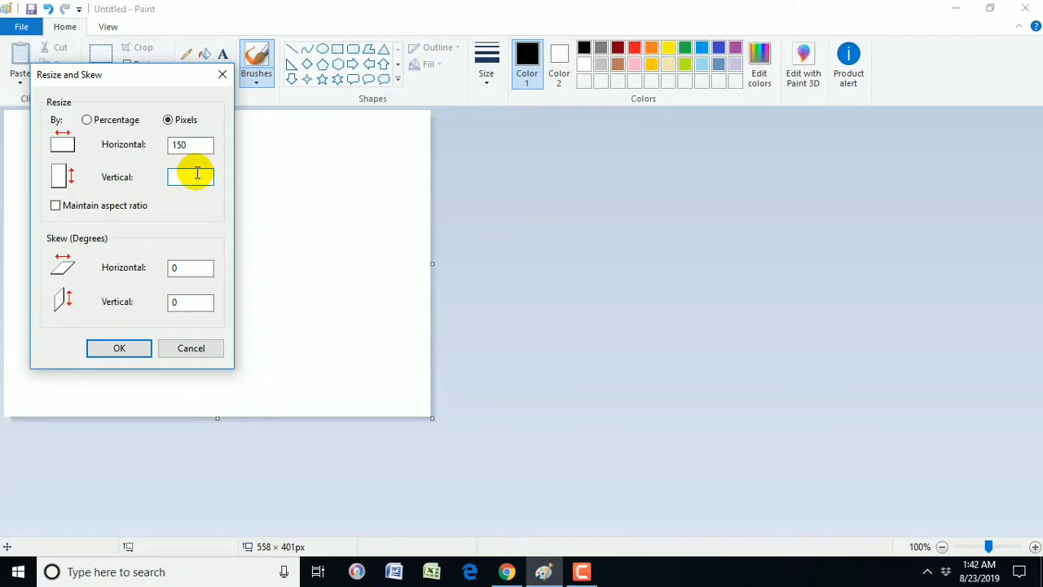
{"action": "type", "text": "150"}
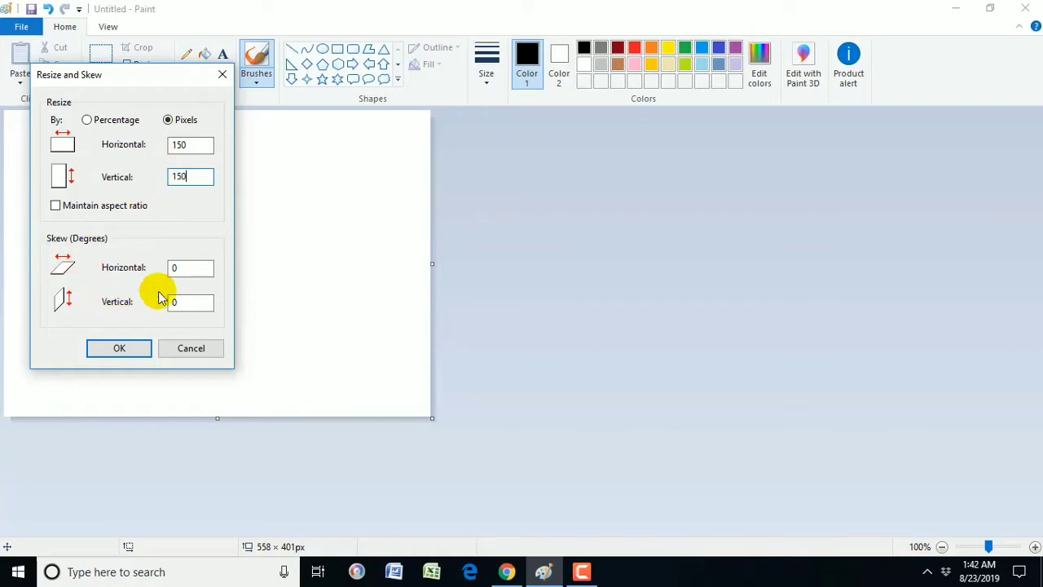
{"action": "left_click", "coordinate": [119, 349]}
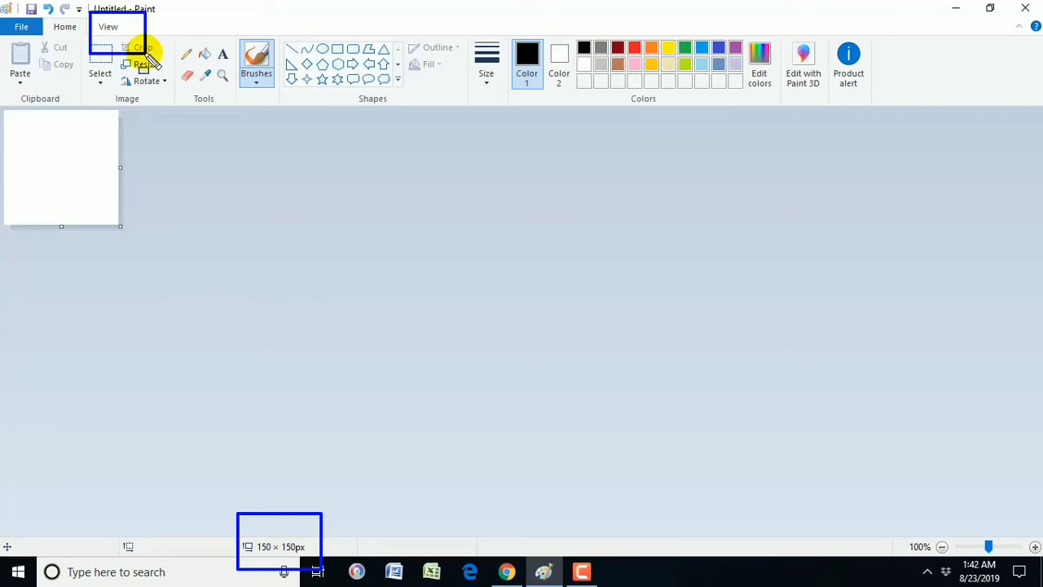
Step: Fill the entire blank canvas with red
{"action": "left_click", "coordinate": [108, 28]}
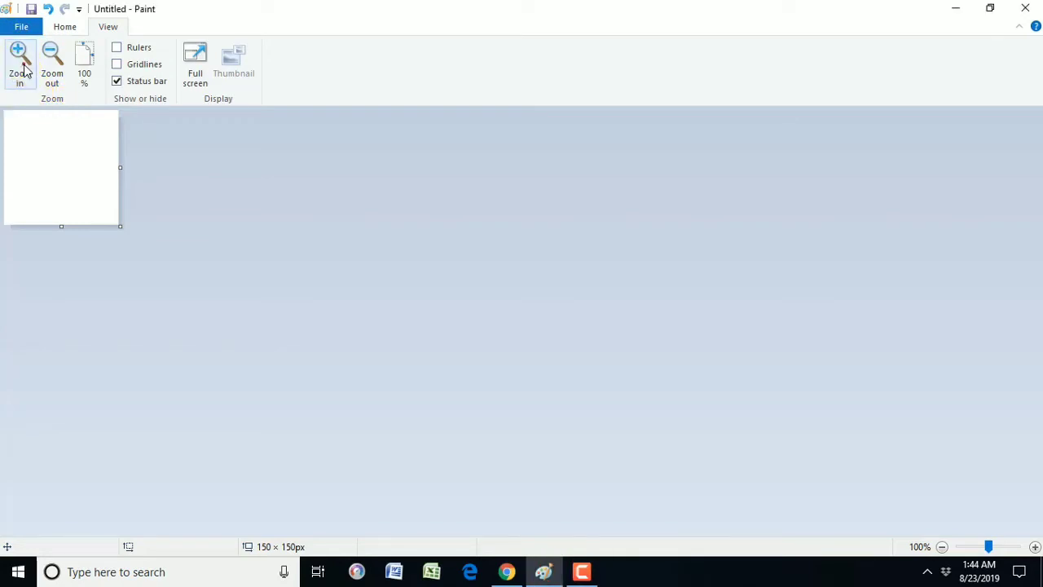
{"action": "left_click", "coordinate": [21, 80]}
{"action": "left_click", "coordinate": [21, 73]}
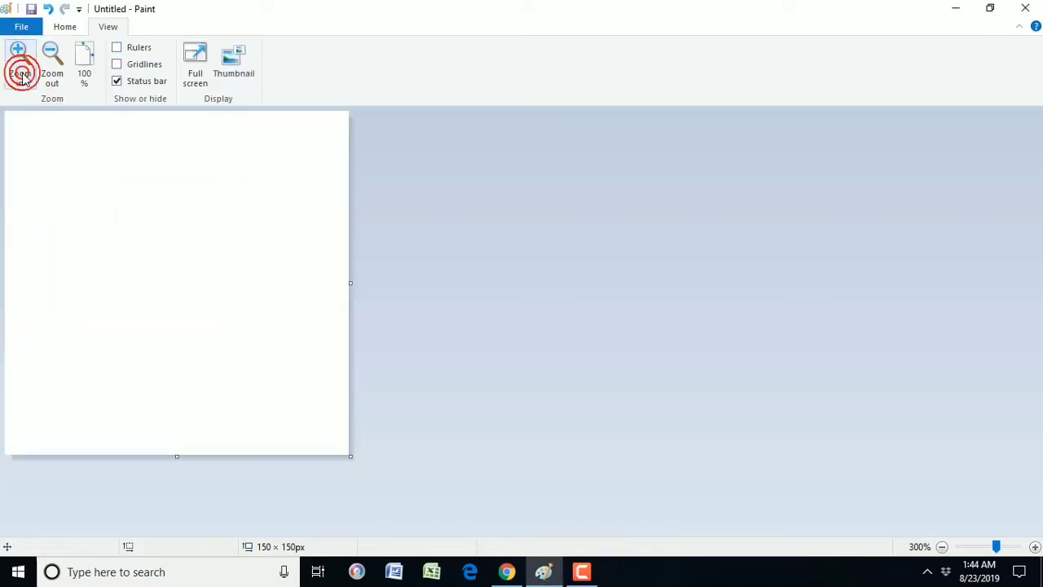
{"action": "left_click", "coordinate": [21, 77]}
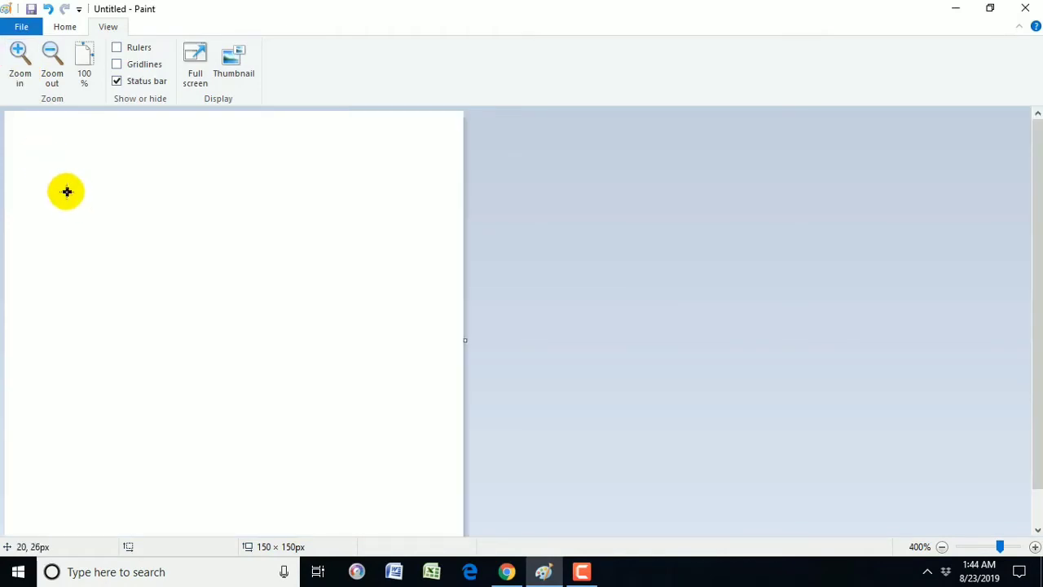
{"action": "left_click", "coordinate": [51, 64]}
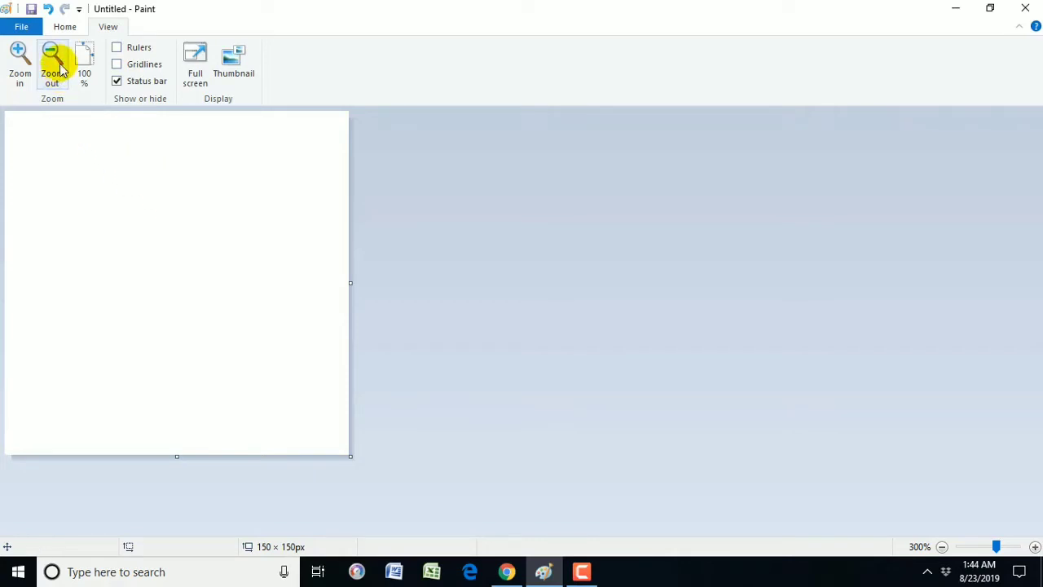
{"action": "left_click", "coordinate": [66, 31]}
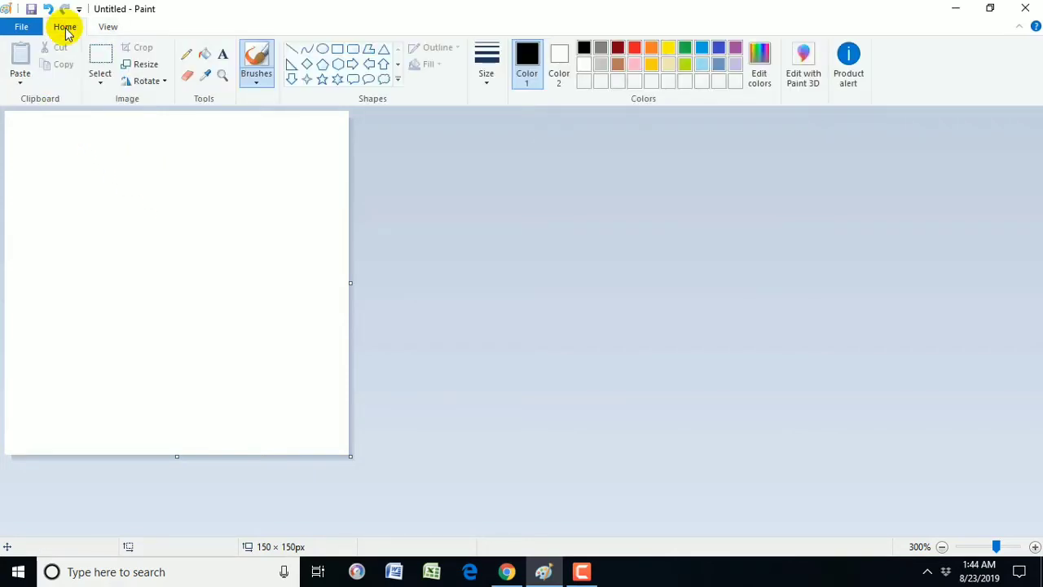
{"action": "left_click", "coordinate": [204, 56]}
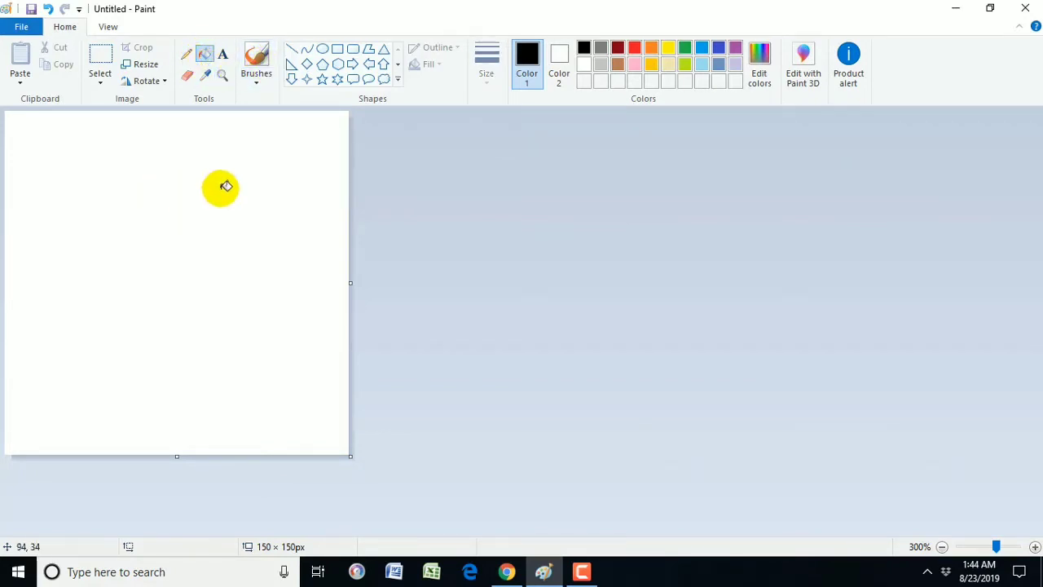
{"action": "left_click", "coordinate": [636, 48]}
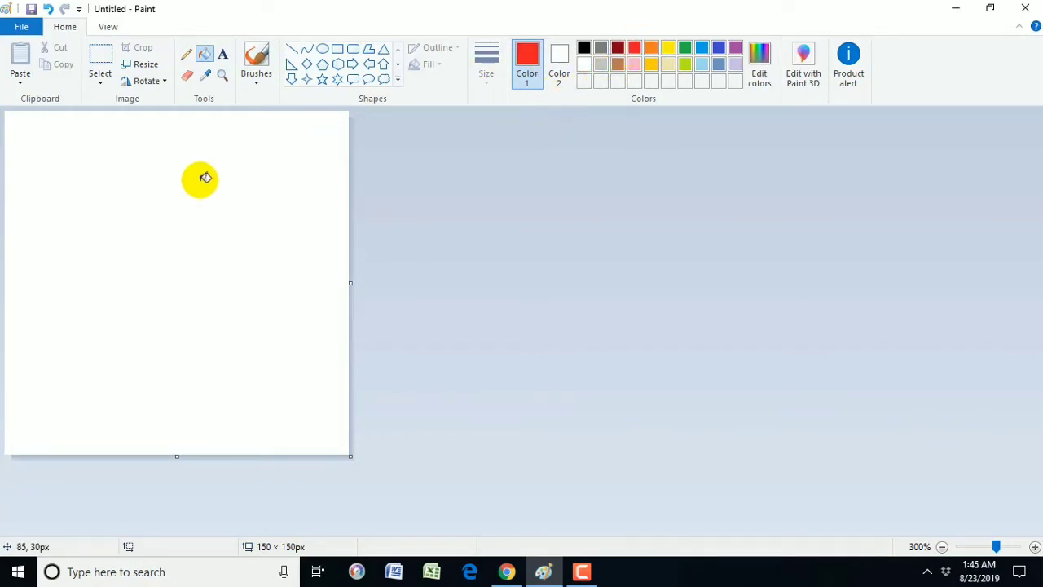
{"action": "left_click", "coordinate": [163, 174]}
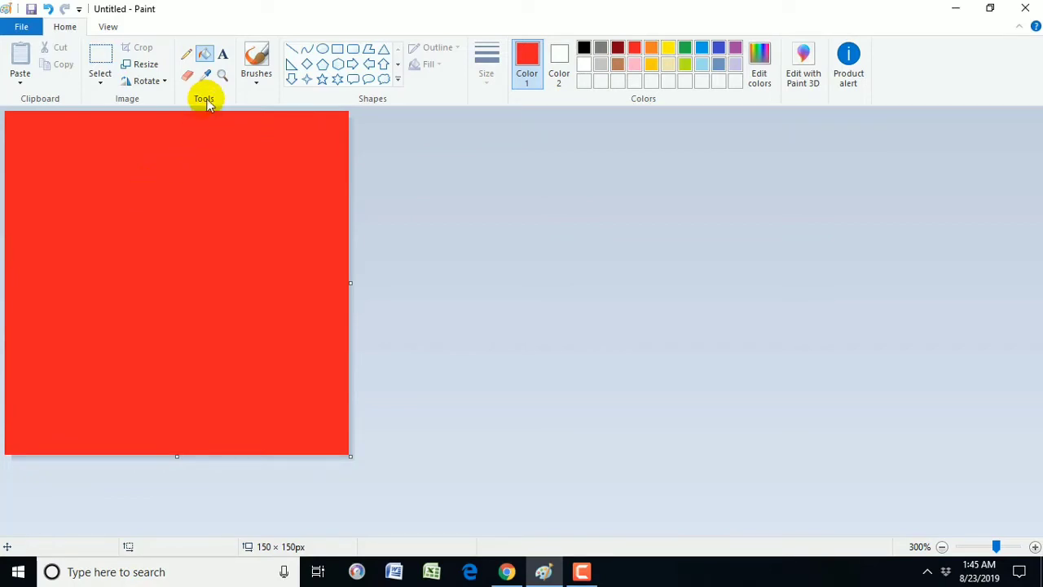
Step: Add the text "click here" in red on the upper part of the canvas, with an opaque white background
{"action": "left_click", "coordinate": [223, 56]}
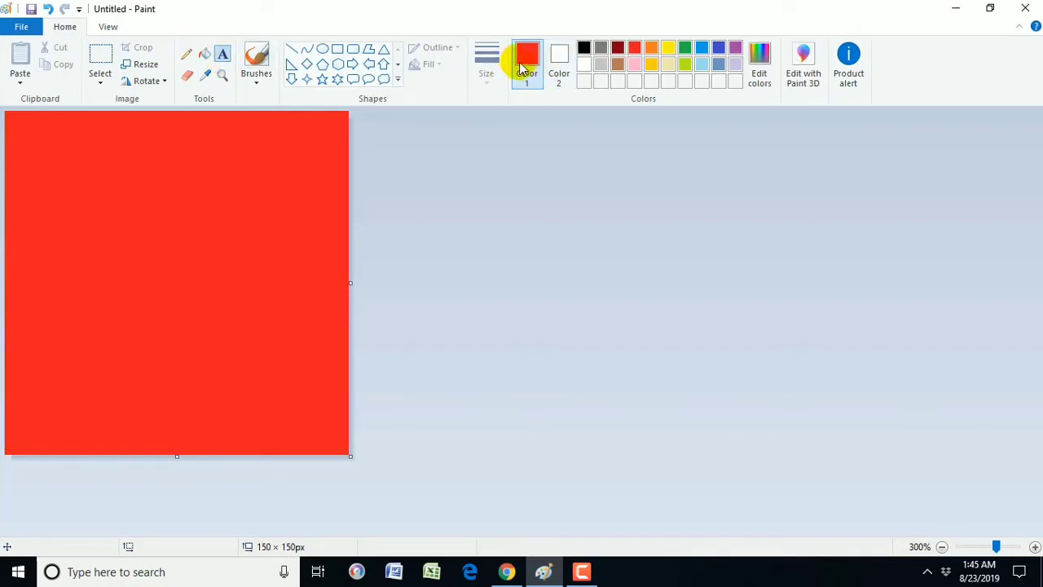
{"action": "left_click", "coordinate": [584, 65]}
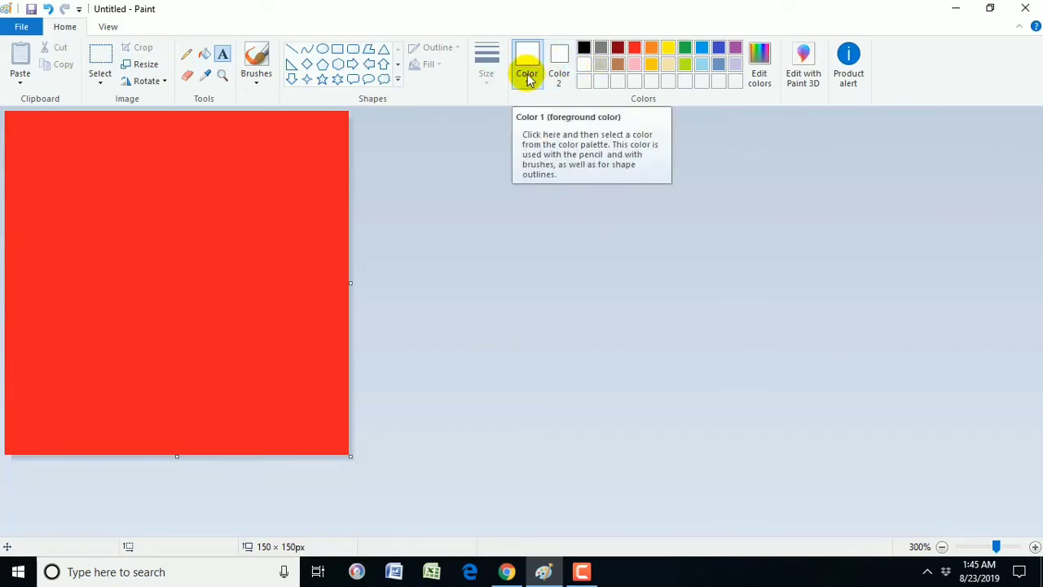
{"action": "left_click", "coordinate": [634, 47]}
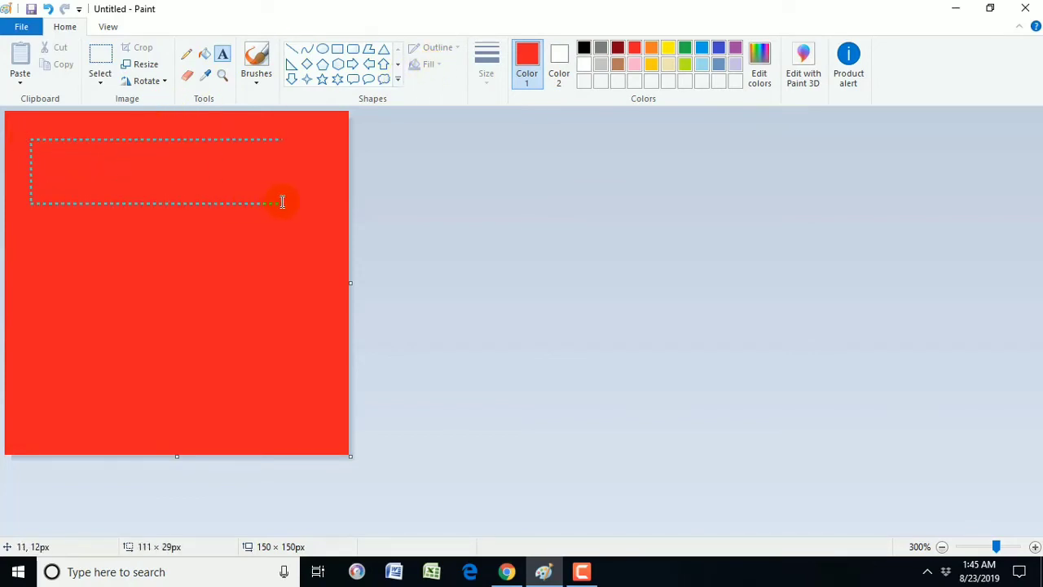
{"action": "left_click_drag", "start_coordinate": [307, 199], "coordinate": [311, 203]}
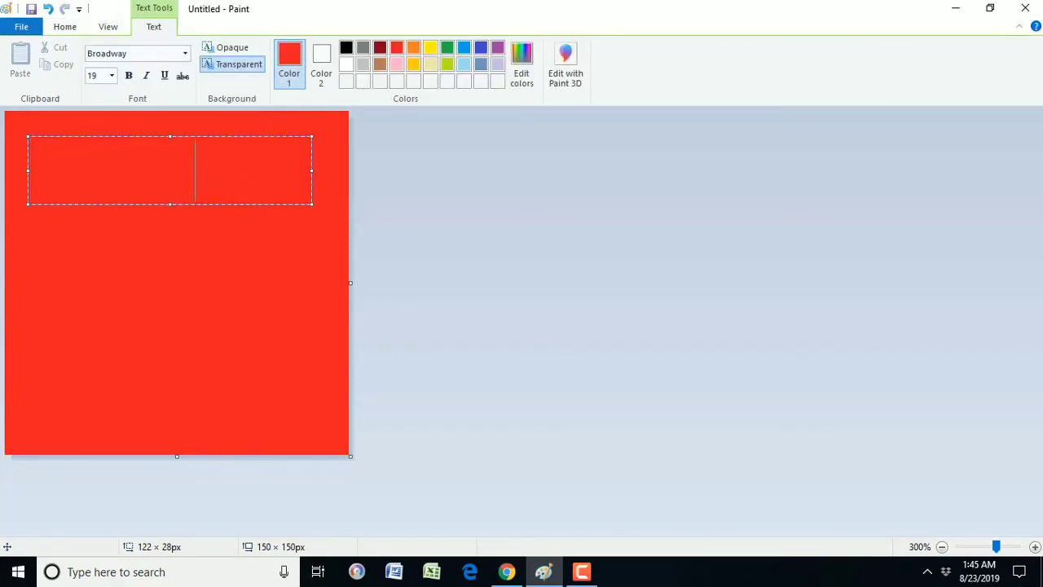
{"action": "type", "text": "es"}
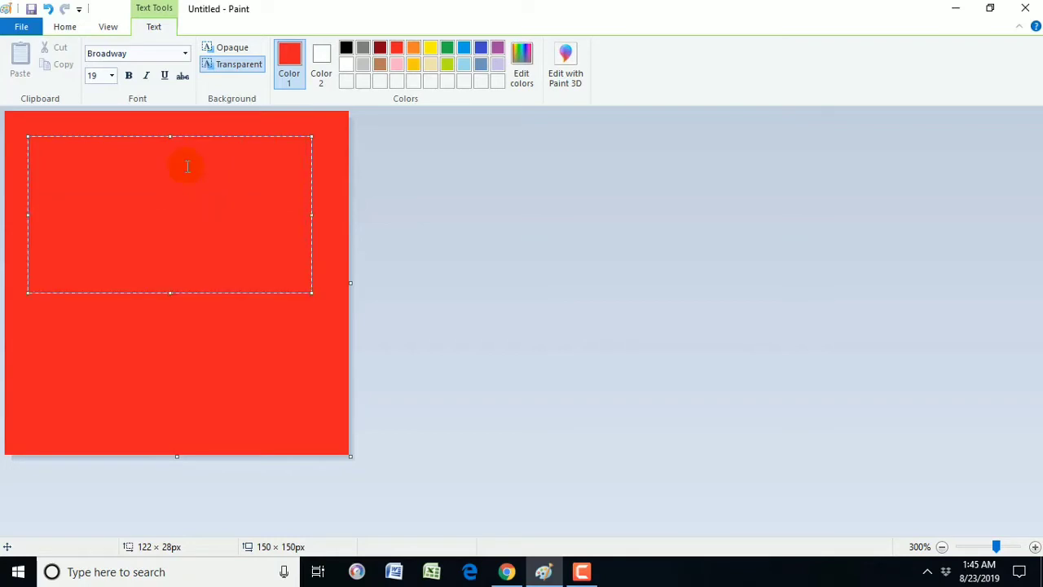
{"action": "left_click_drag", "start_coordinate": [246, 269], "coordinate": [43, 178]}
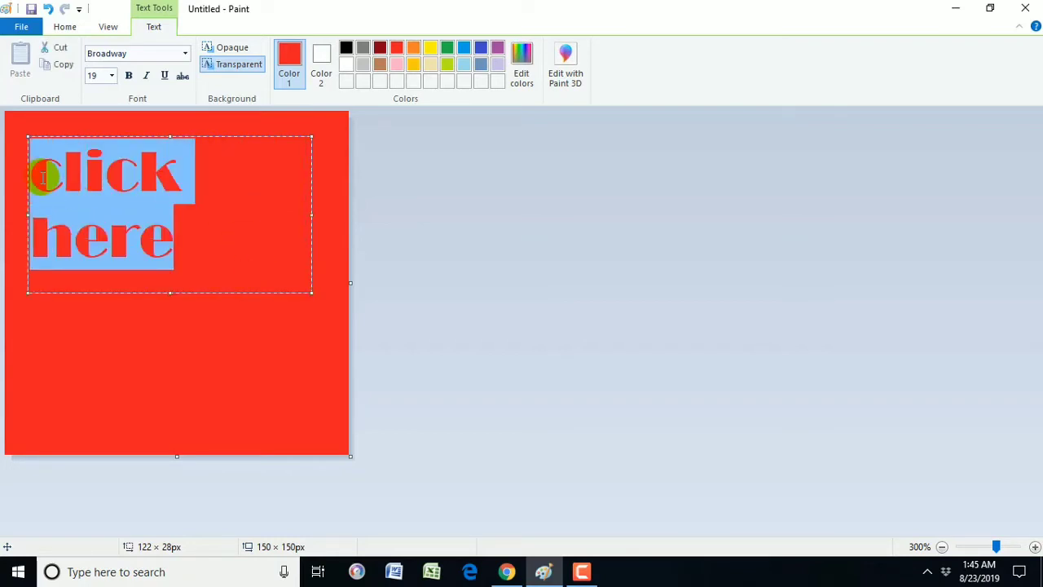
{"action": "left_click", "coordinate": [227, 47]}
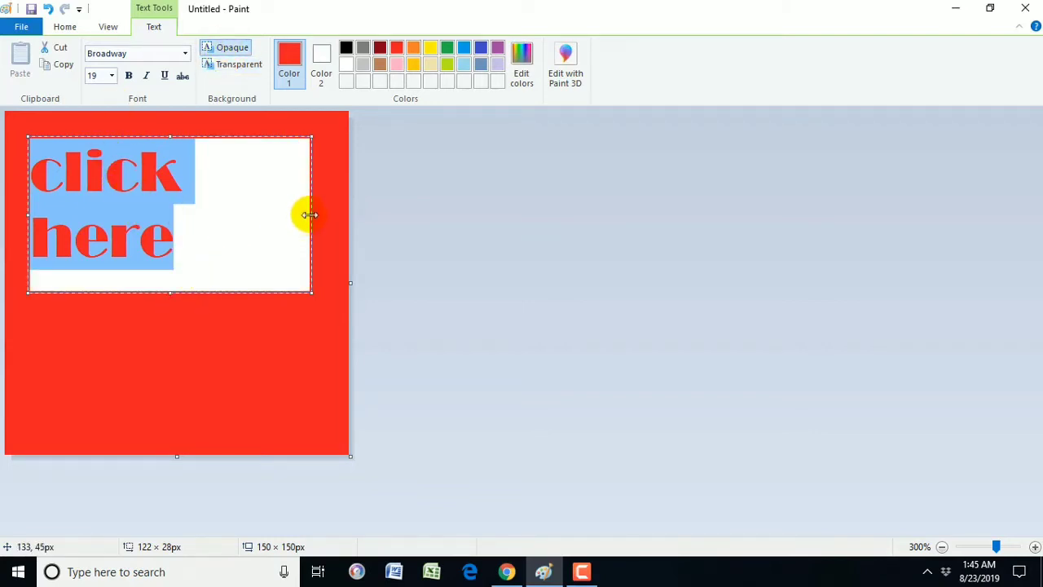
Step: Resize the text box to fit "click here" tightly on one line, and move it slightly down and to the left
{"action": "left_click_drag", "start_coordinate": [311, 215], "coordinate": [340, 216]}
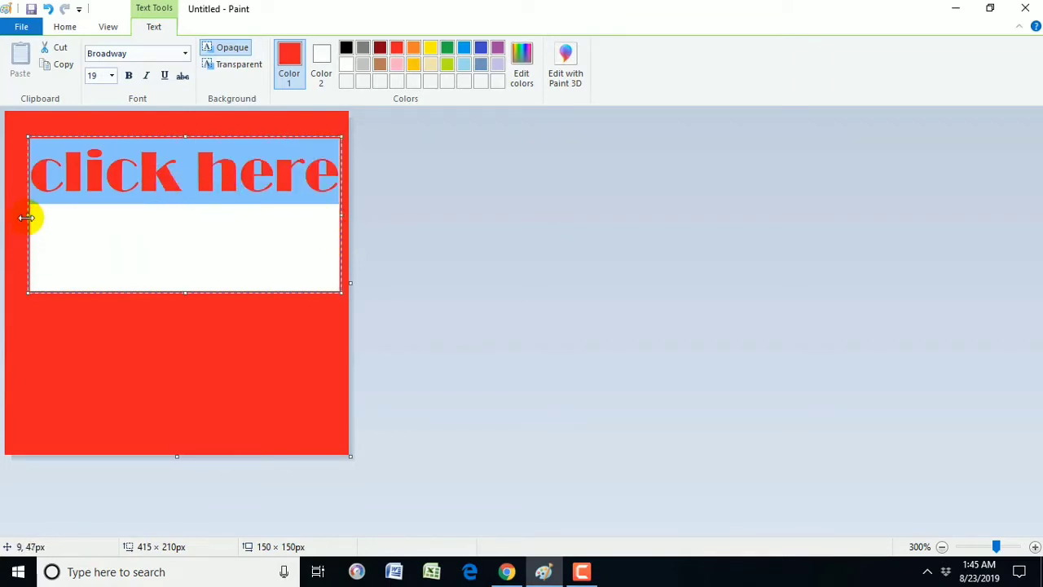
{"action": "mouse_move", "coordinate": [27, 216]}
{"action": "left_mouse_down"}
{"action": "mouse_move", "coordinate": [11, 217]}
{"action": "mouse_move", "coordinate": [22, 219]}
{"action": "left_mouse_up"}
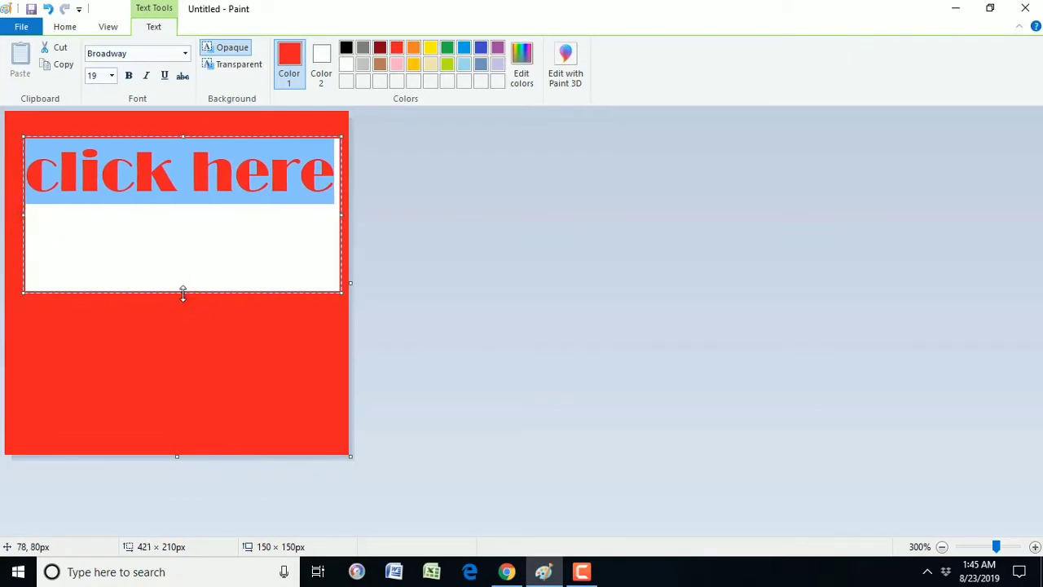
{"action": "left_click_drag", "start_coordinate": [182, 291], "coordinate": [198, 206]}
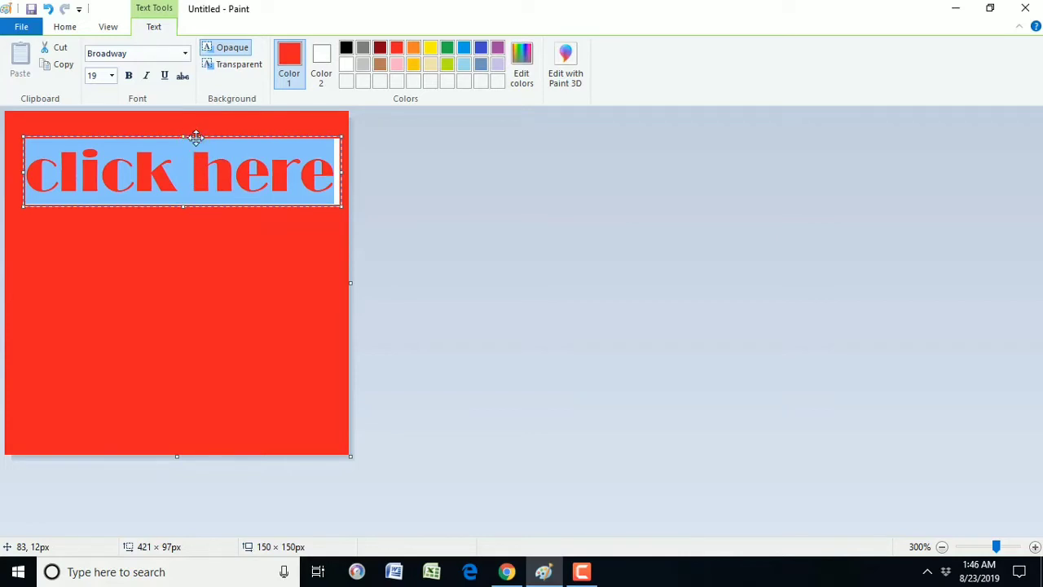
{"action": "left_click_drag", "start_coordinate": [196, 136], "coordinate": [188, 146]}
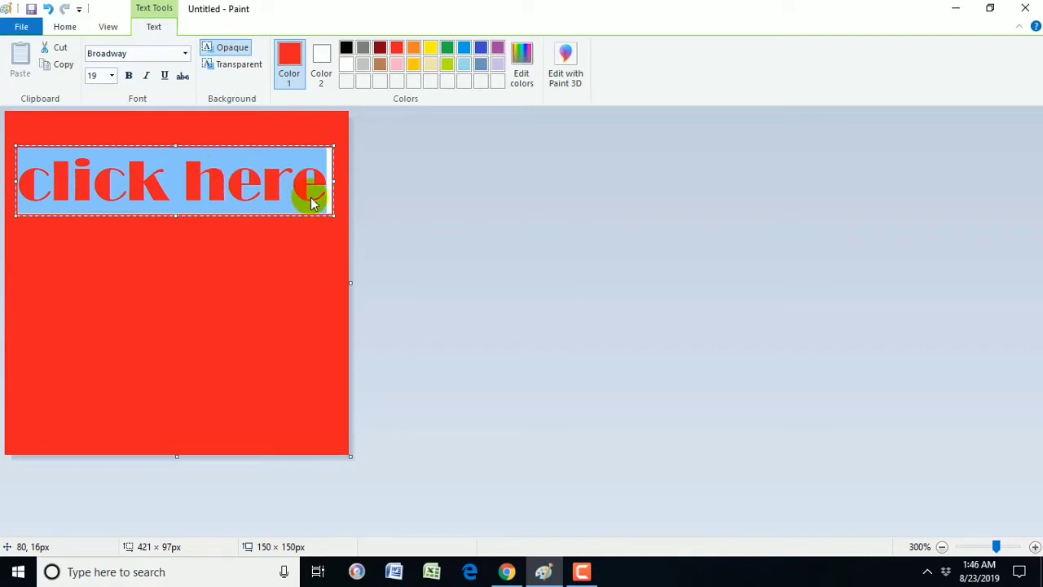
Step: Commit the "click here" text and add the red text "to" below it in a new box about 48 × 19 px
{"action": "left_click", "coordinate": [164, 263]}
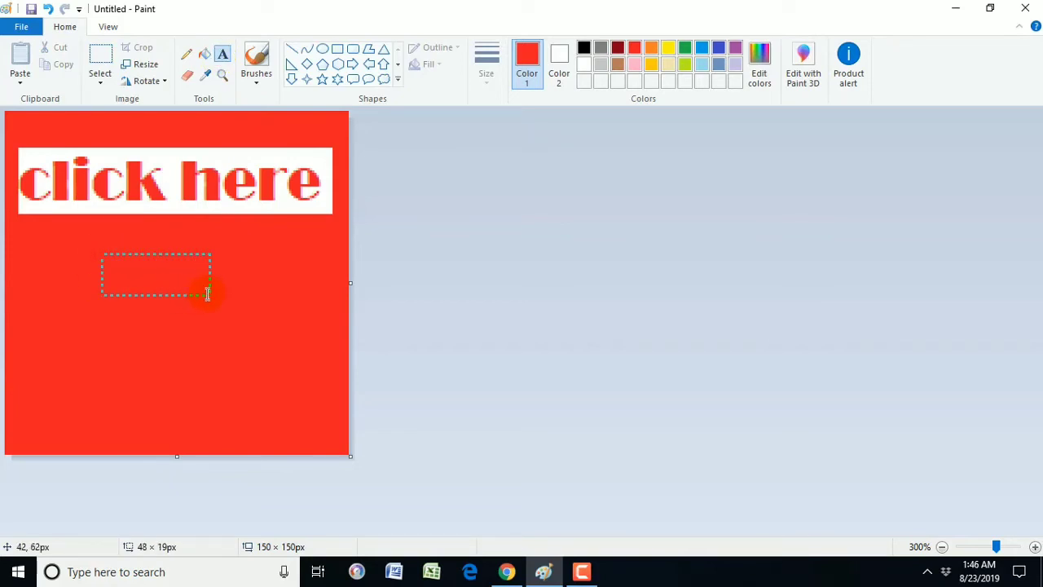
{"action": "left_click_drag", "start_coordinate": [208, 293], "coordinate": [210, 295]}
{"action": "type", "text": "to"}
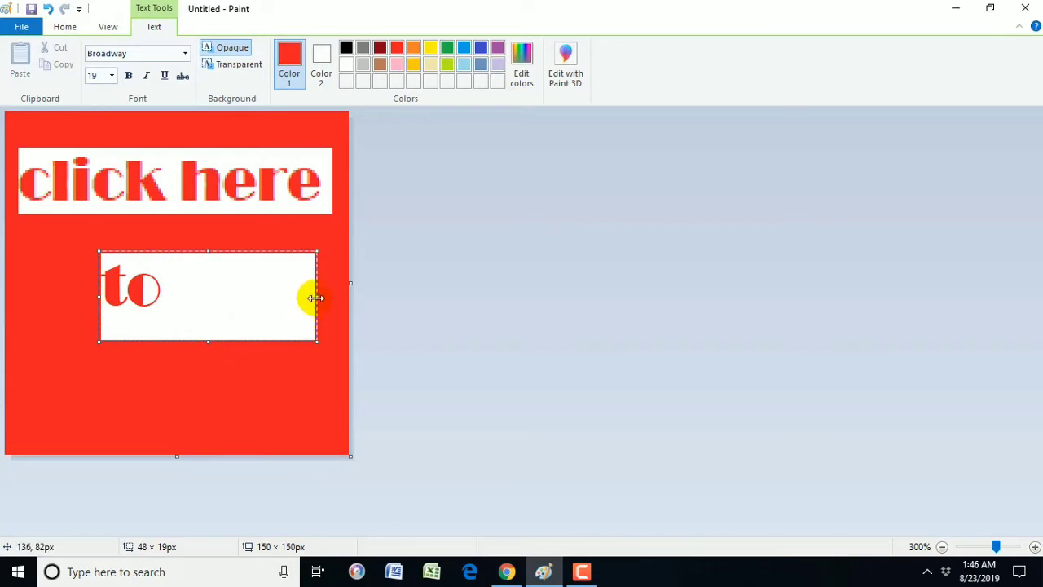
Step: Shrink the text box tightly around "to", move it up and centre it beneath "click here", and commit the text
{"action": "left_click_drag", "start_coordinate": [309, 296], "coordinate": [173, 303]}
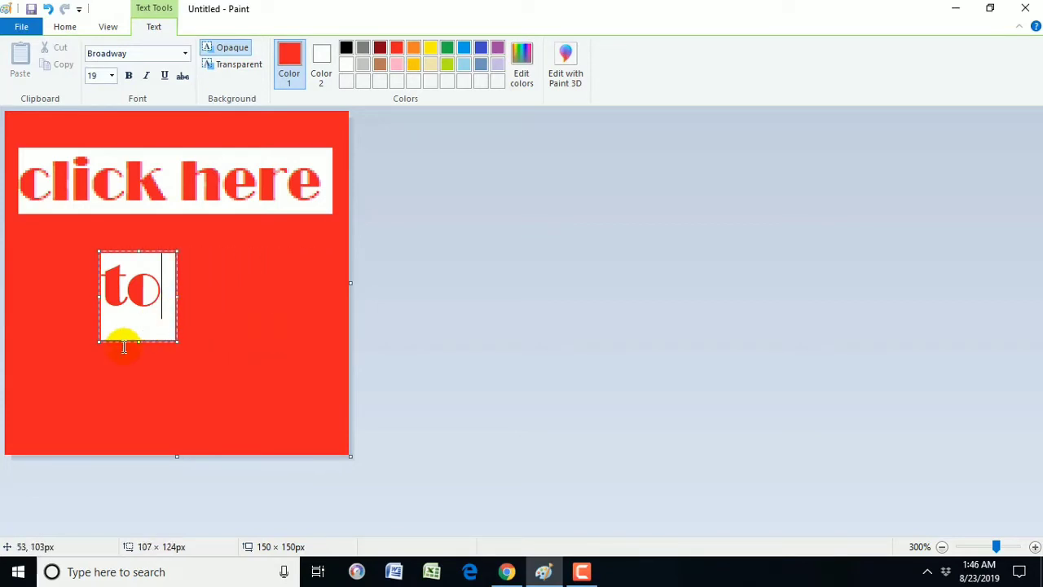
{"action": "left_click_drag", "start_coordinate": [139, 341], "coordinate": [137, 321]}
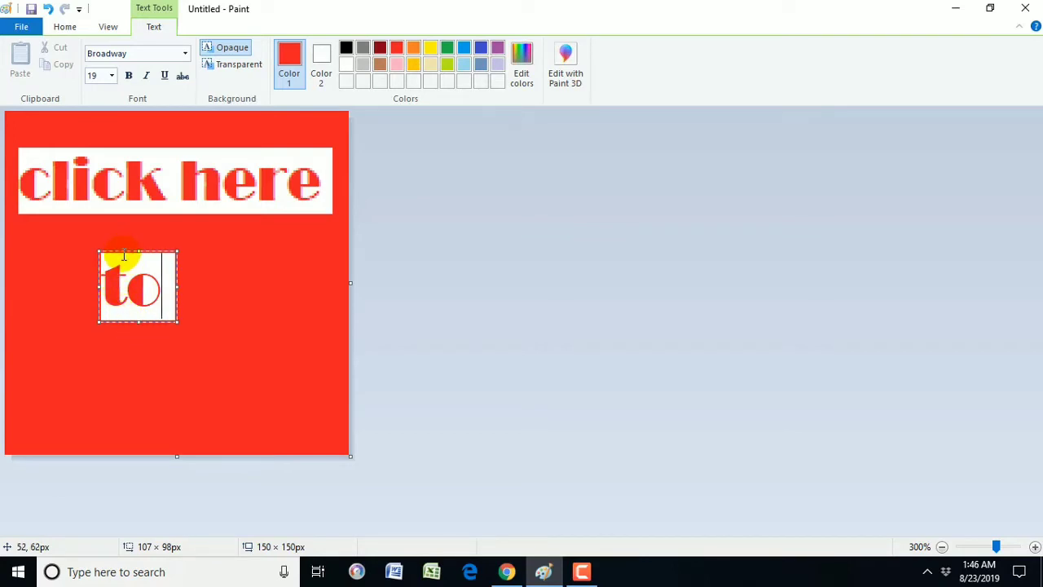
{"action": "left_click_drag", "start_coordinate": [124, 252], "coordinate": [160, 242]}
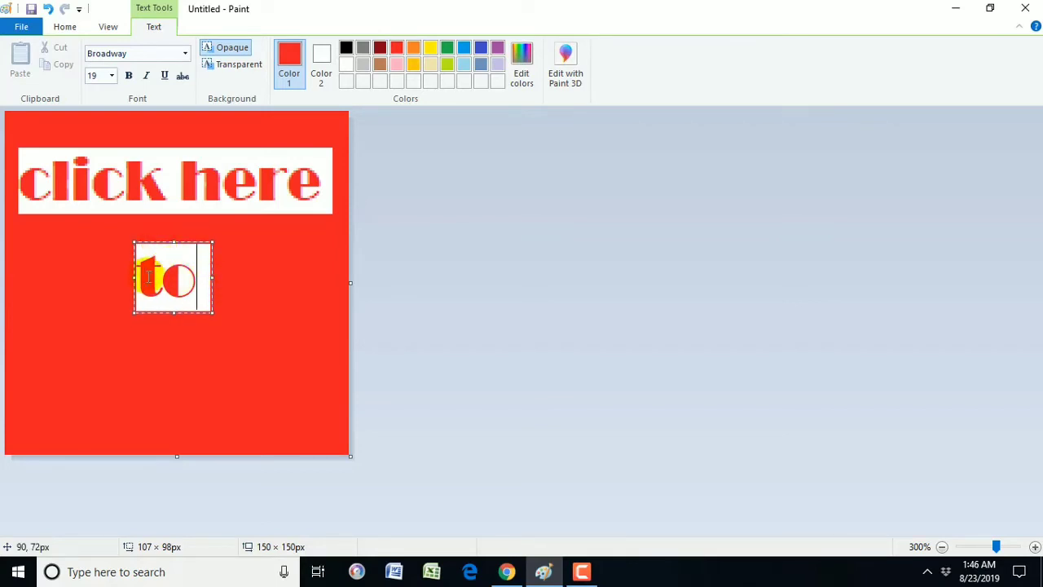
{"action": "left_click_drag", "start_coordinate": [135, 277], "coordinate": [136, 277]}
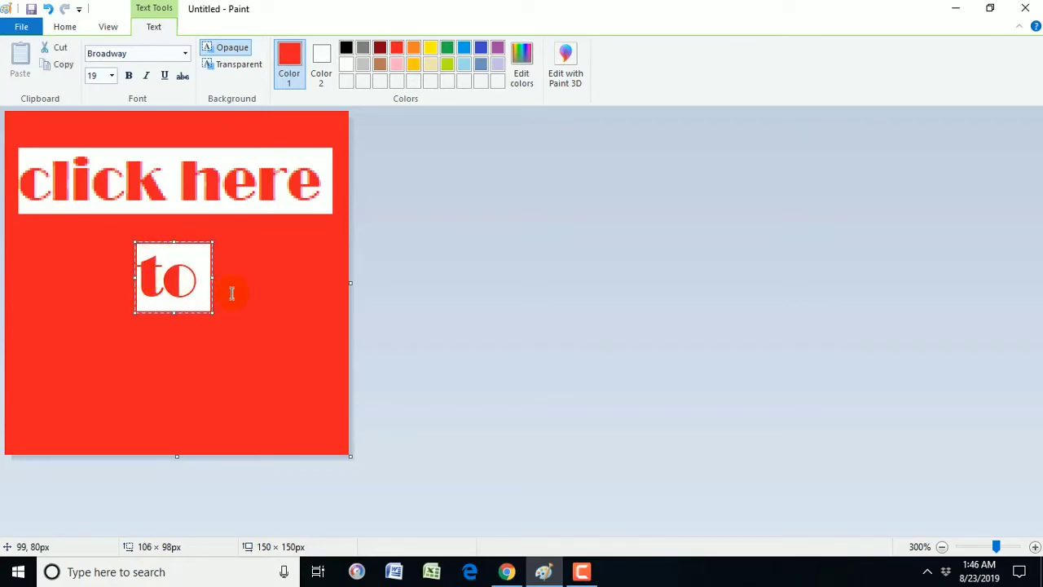
{"action": "key", "text": "Return"}
{"action": "key", "text": "BackSpace"}
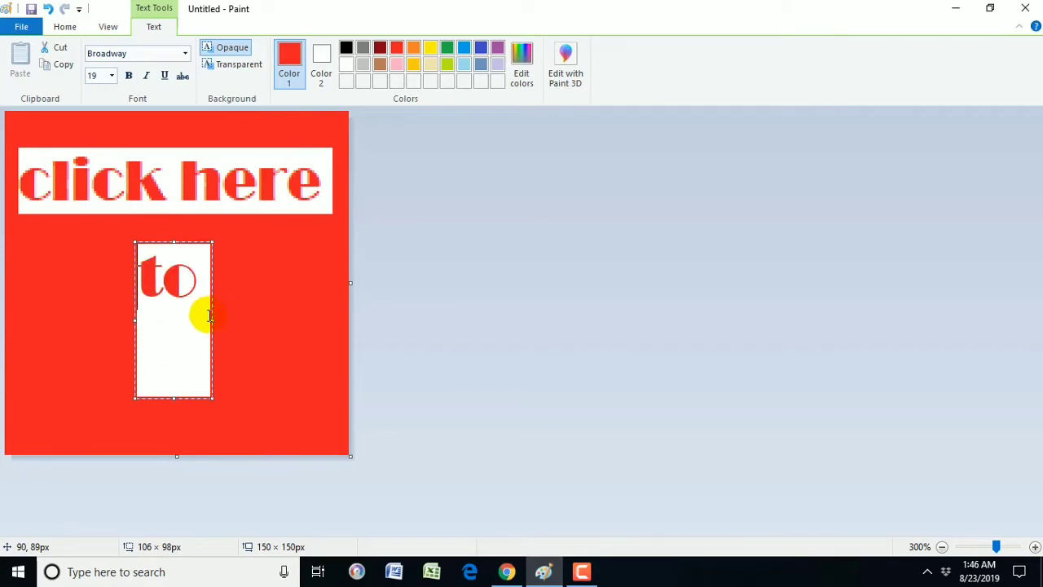
{"action": "left_click_drag", "start_coordinate": [174, 398], "coordinate": [201, 282]}
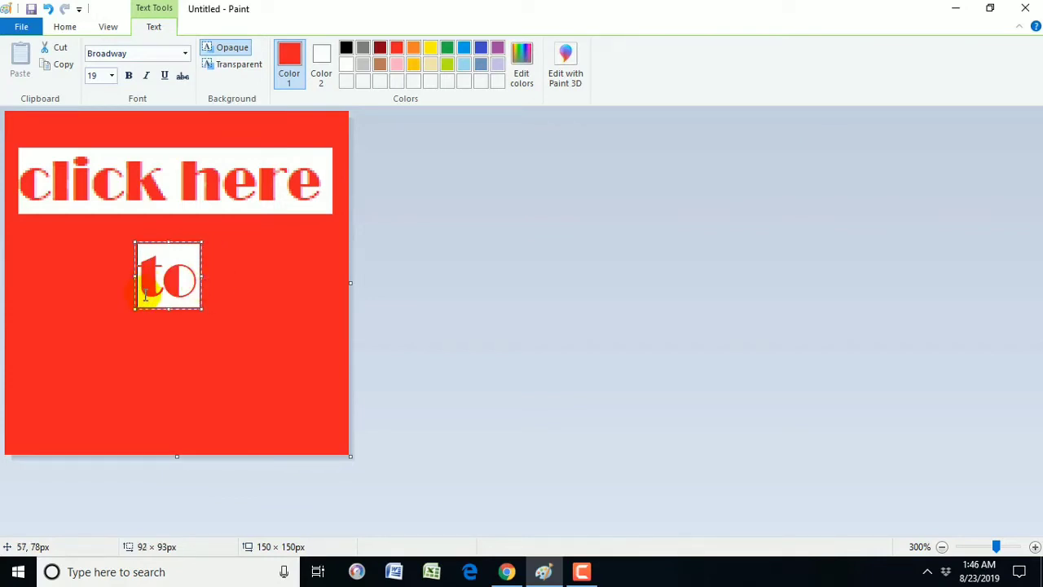
{"action": "left_click", "coordinate": [219, 319]}
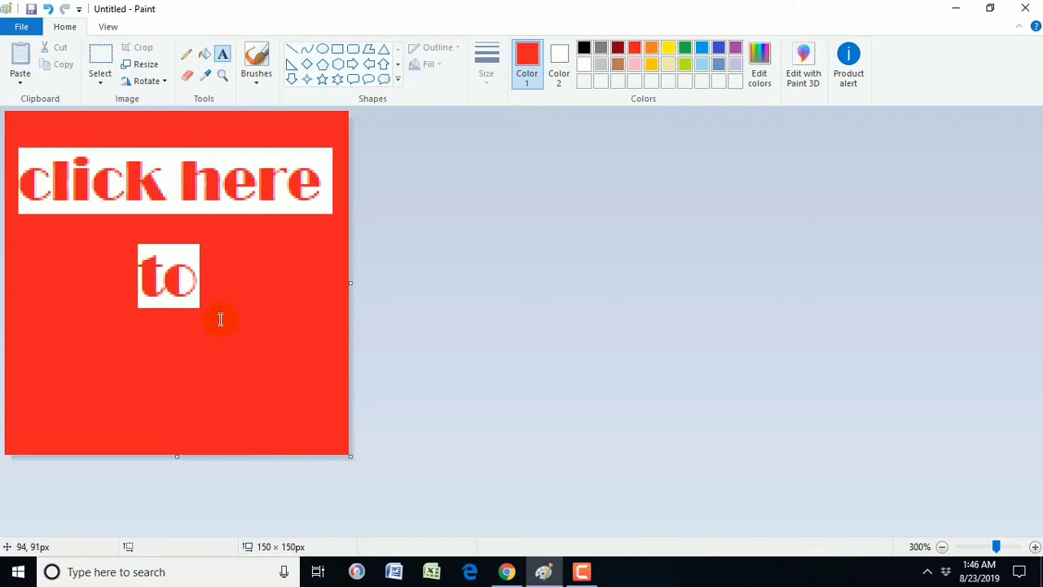
Step: Add the red text "subscribe" below "to" in a new opaque text box about 135 × 36 px near the canvas's lower edge
{"action": "left_click", "coordinate": [224, 64]}
{"action": "left_click_drag", "start_coordinate": [102, 408], "coordinate": [329, 433]}
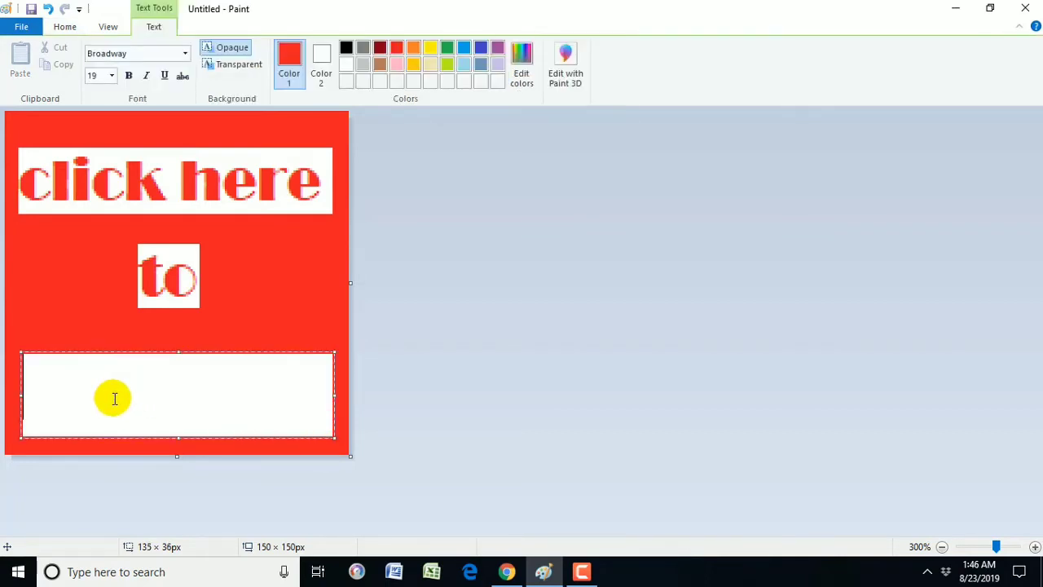
{"action": "type", "text": "sub"}
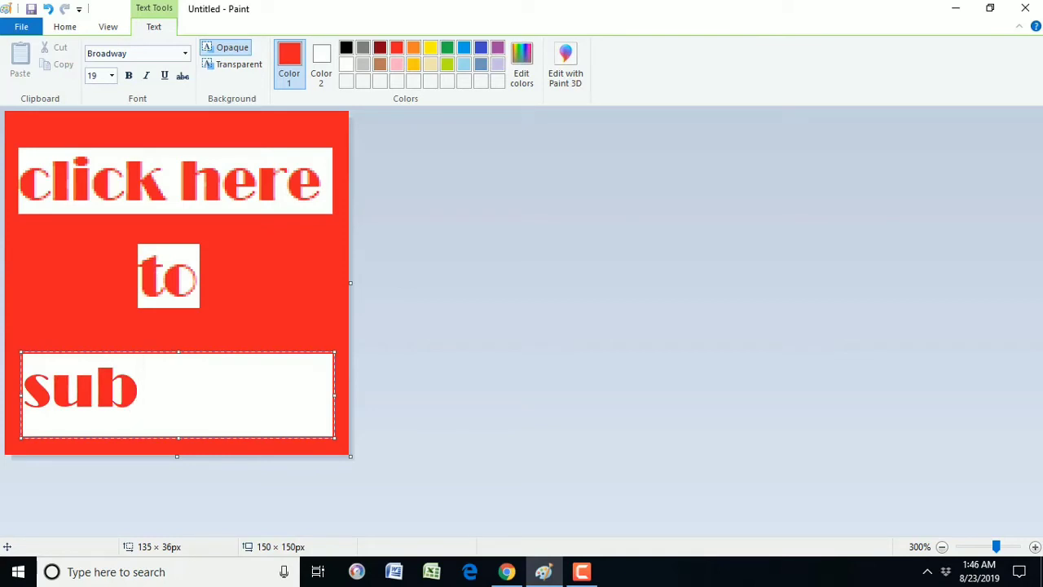
{"action": "type", "text": "r"}
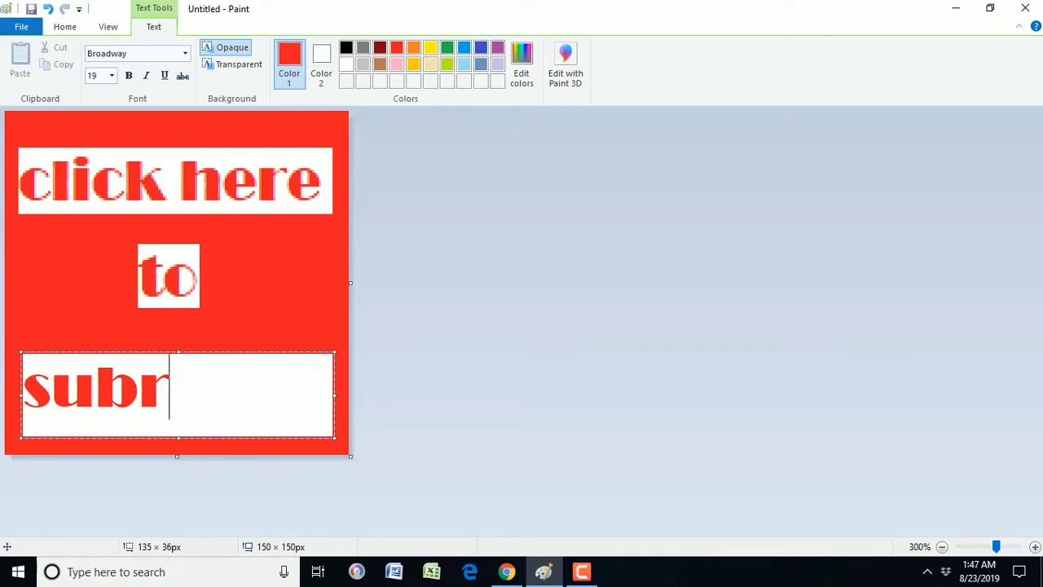
{"action": "key", "text": "BackSpace"}
{"action": "type", "text": "sr"}
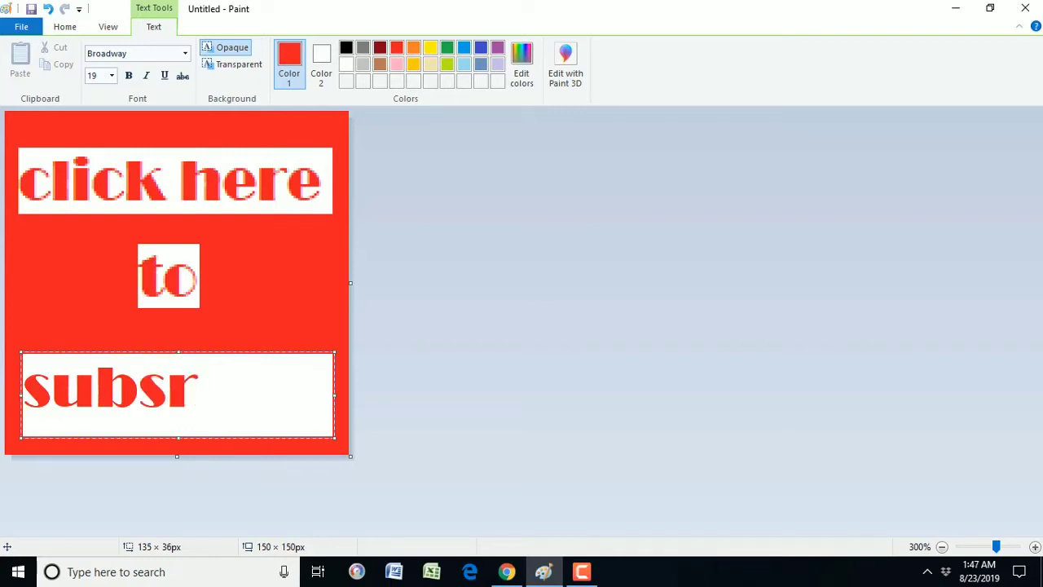
{"action": "key", "text": "BackSpace"}
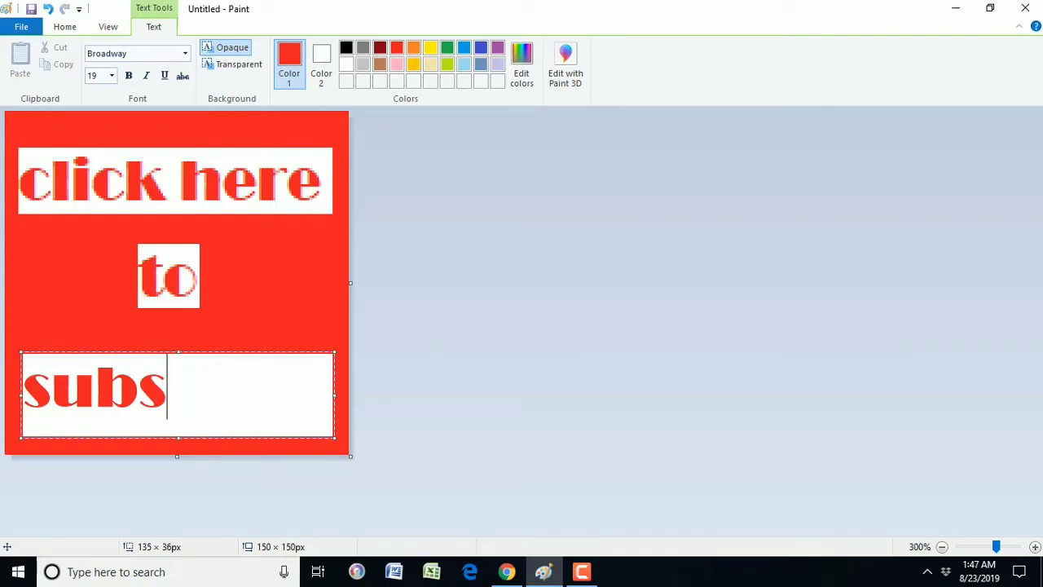
{"action": "type", "text": "criv"}
{"action": "key", "text": "BackSpace"}
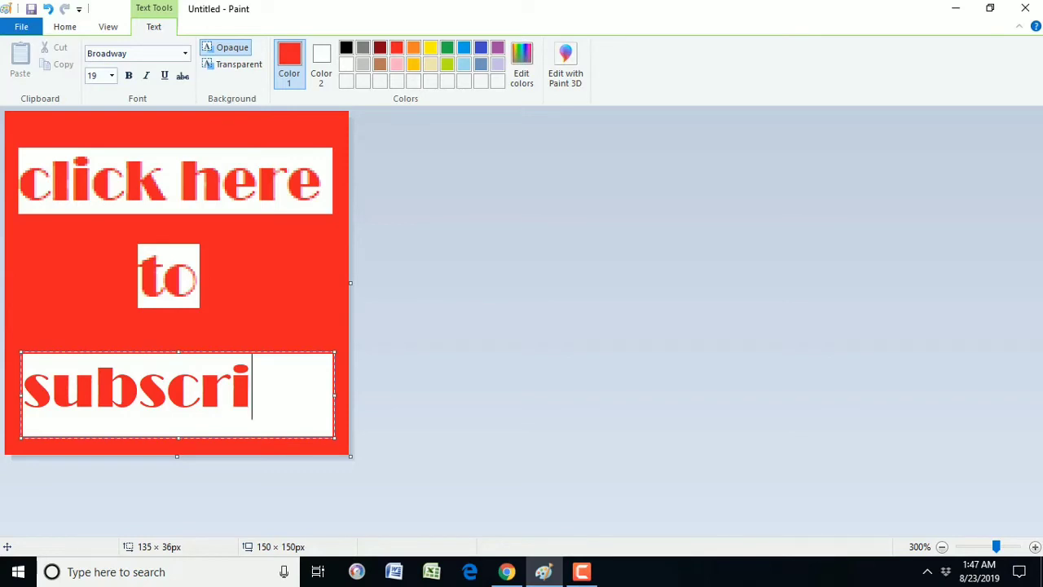
{"action": "type", "text": "be"}
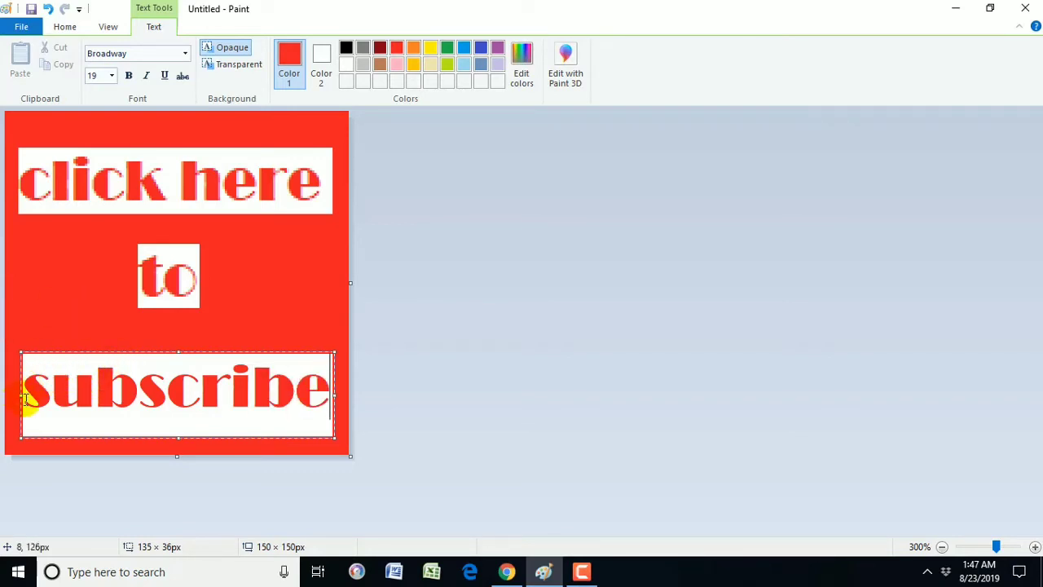
Step: Move the "subscribe" text box up closer to "to" and adjust its side edges to centre the word on the canvas
{"action": "left_click_drag", "start_coordinate": [19, 398], "coordinate": [13, 397]}
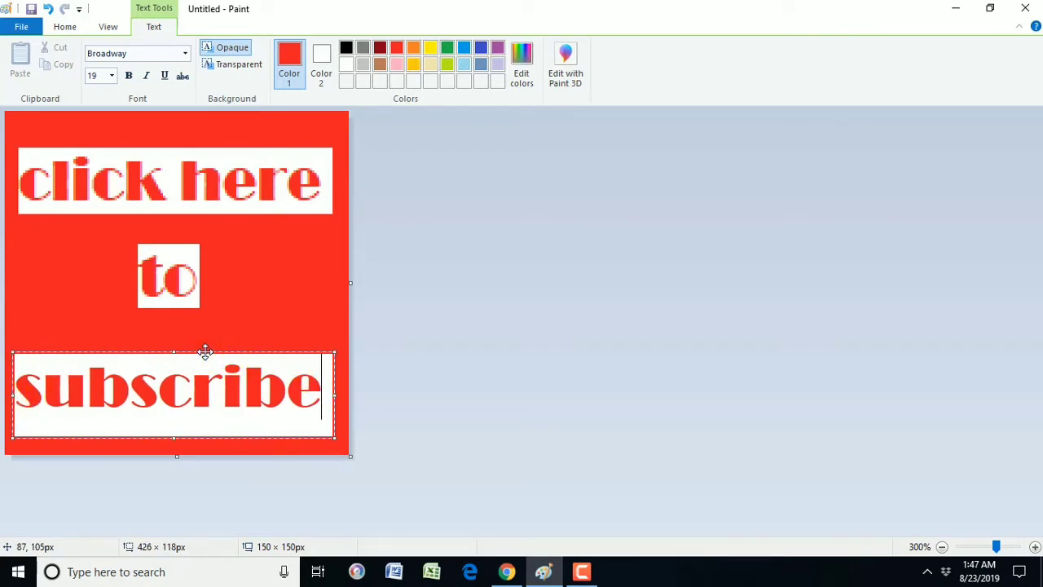
{"action": "left_click_drag", "start_coordinate": [205, 353], "coordinate": [206, 329]}
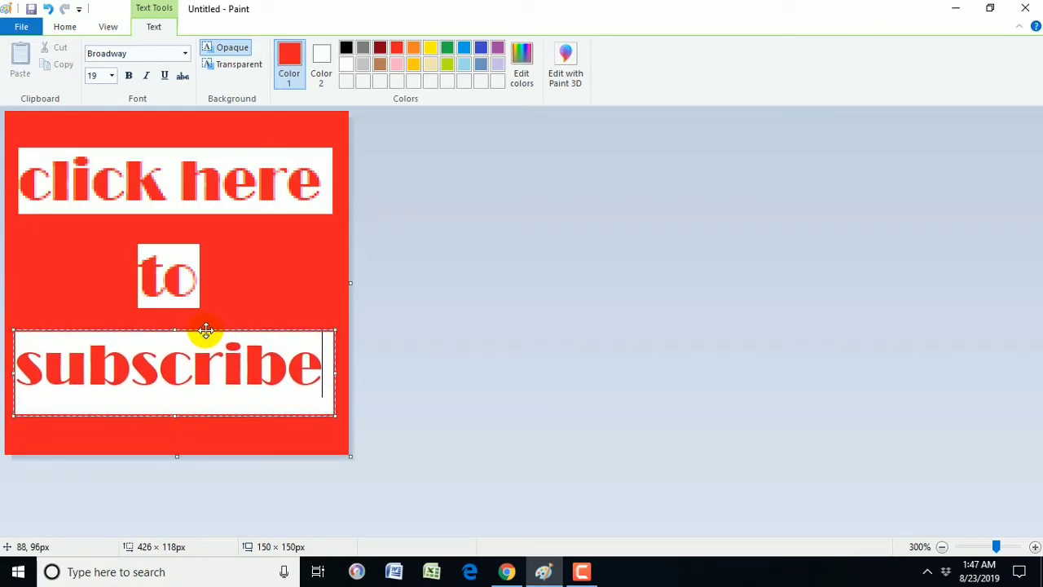
{"action": "left_click_drag", "start_coordinate": [12, 371], "coordinate": [9, 373]}
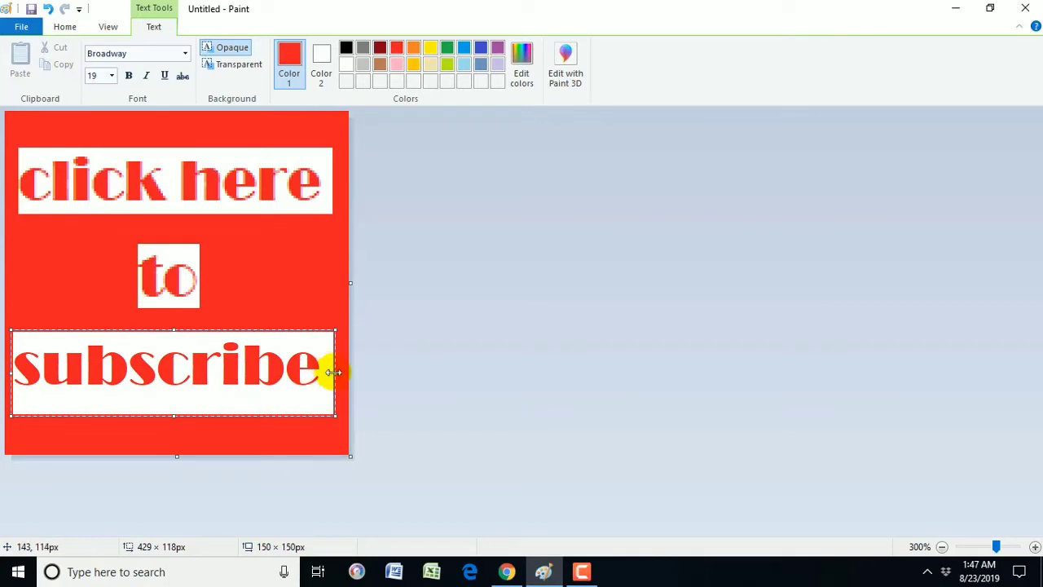
{"action": "left_click_drag", "start_coordinate": [334, 373], "coordinate": [326, 378]}
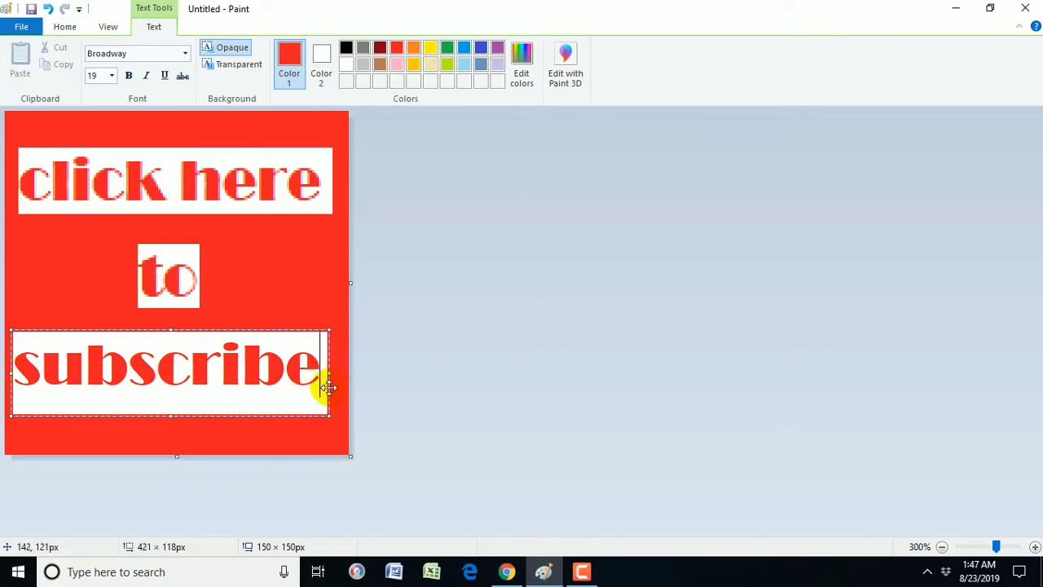